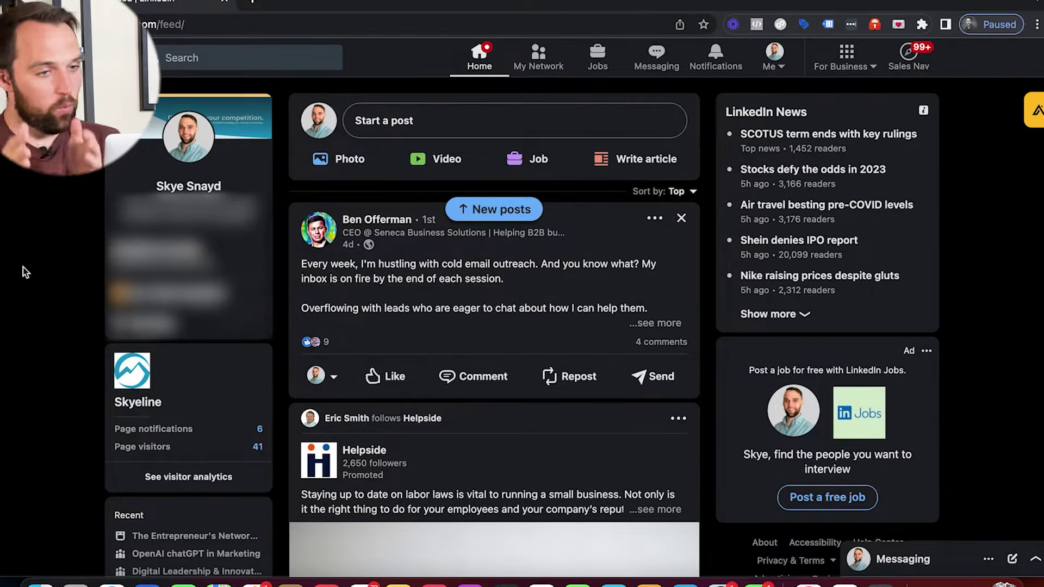
Reload the feed and start a people search query for developer
key(super+r)
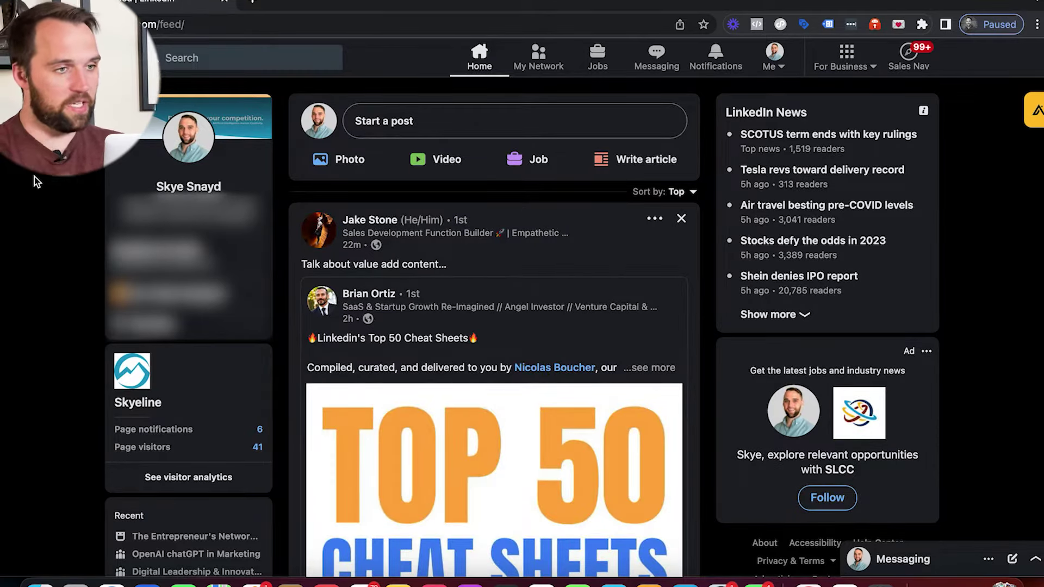
click(178, 59)
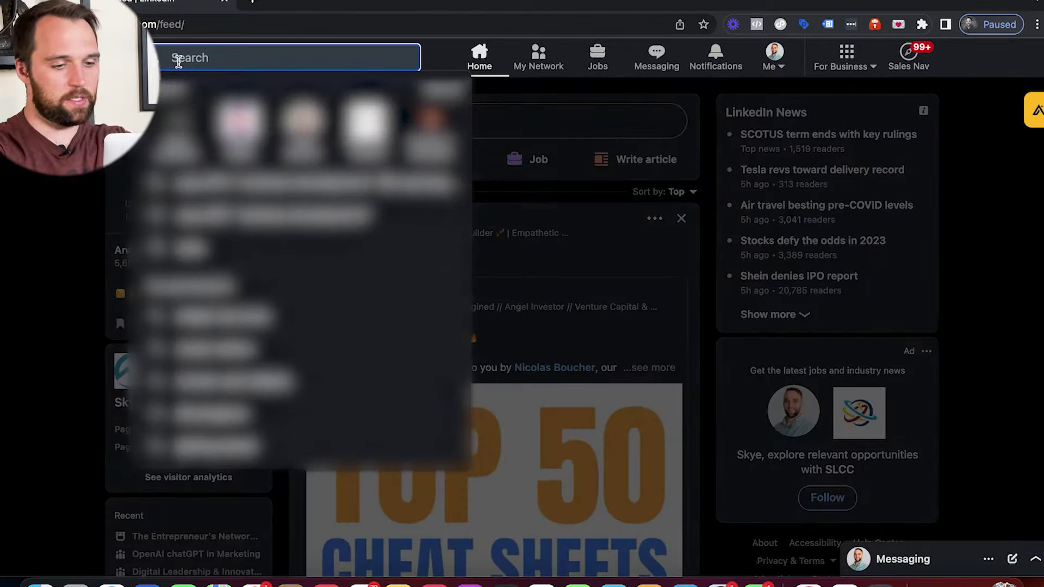
text(developer OR programmer)
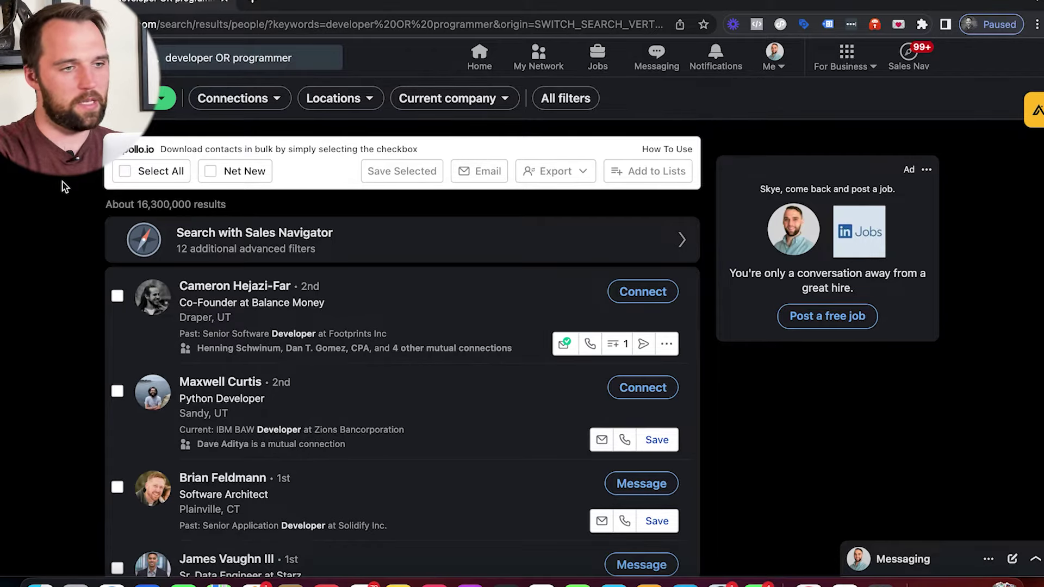
scroll(71, 244, down, 4)
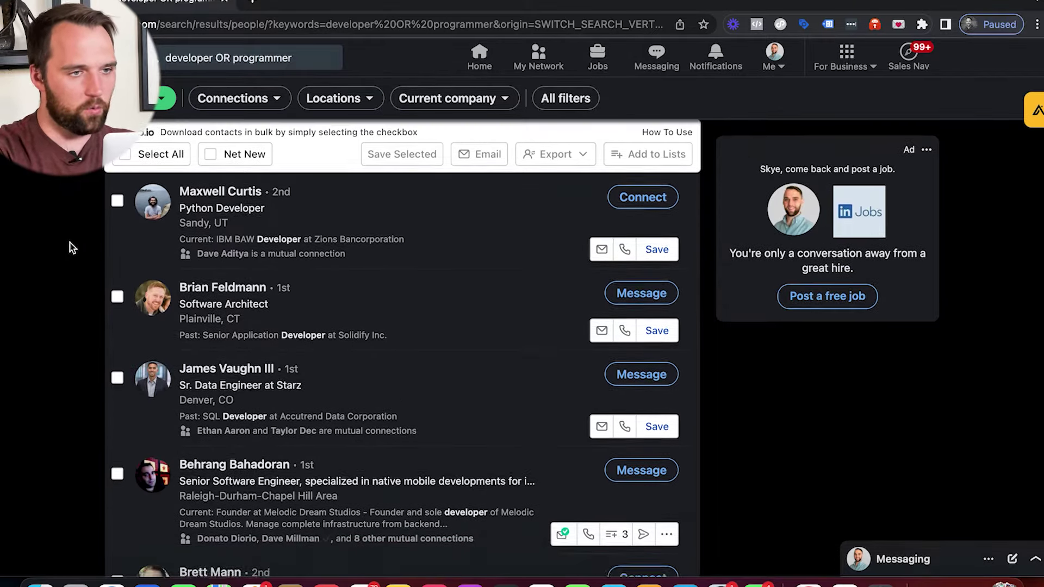
scroll(71, 247, up, 3)
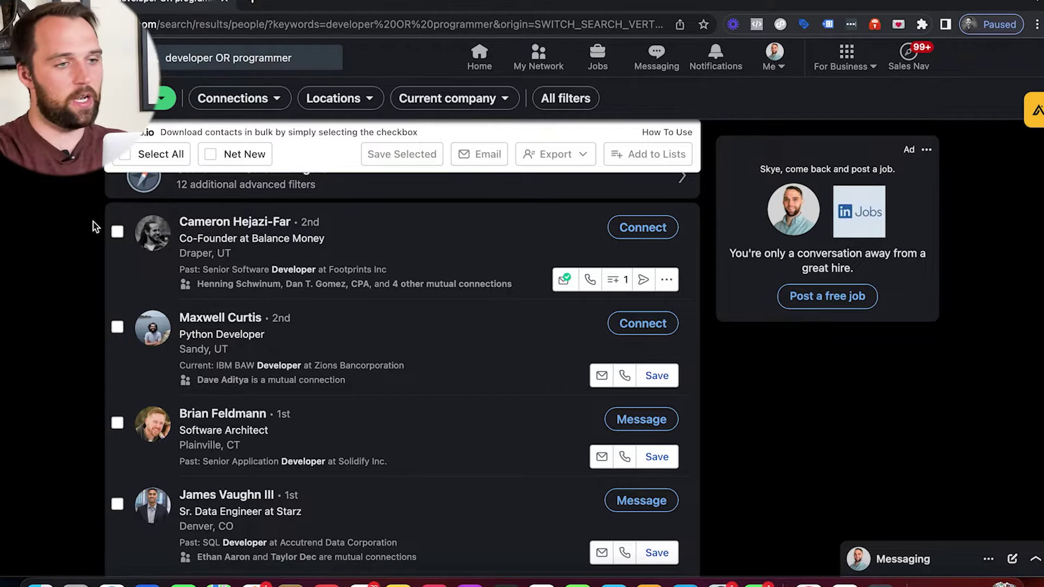
Try AND NOT, then revert to developer OR programmer and run it (about 16,300,000 results)
click(231, 62)
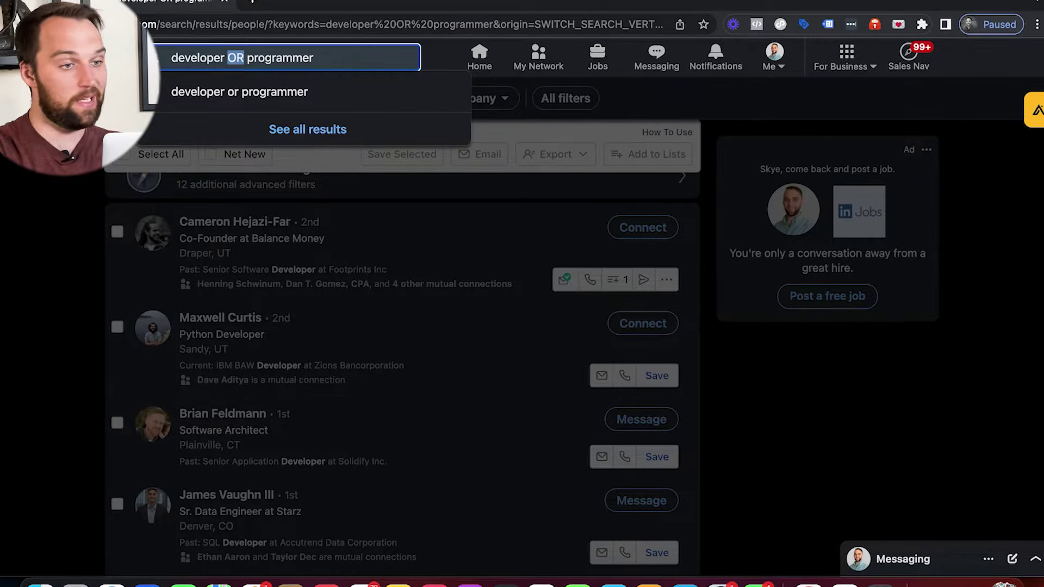
key(BackSpace)
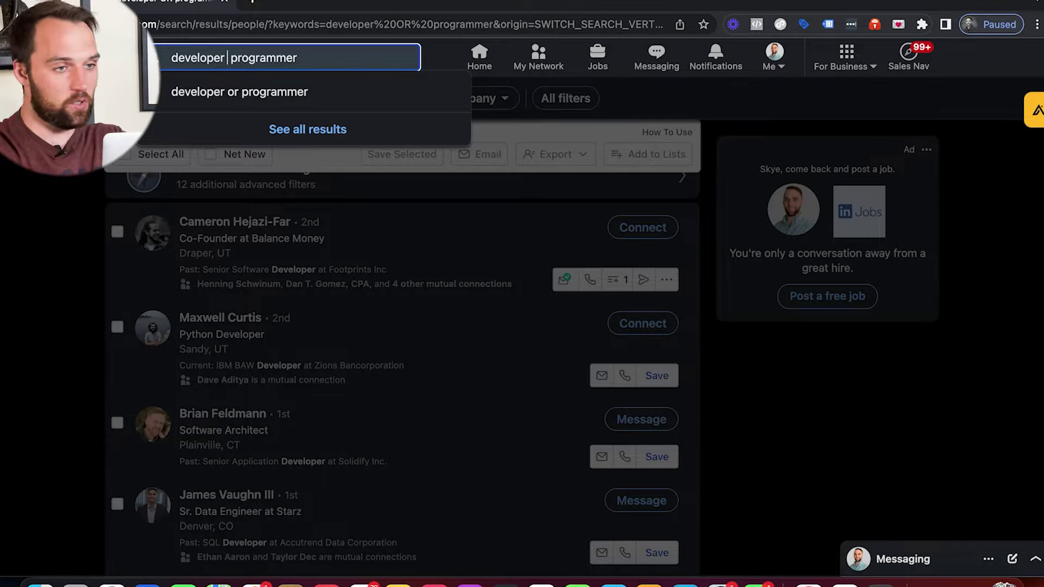
text(AND NOT)
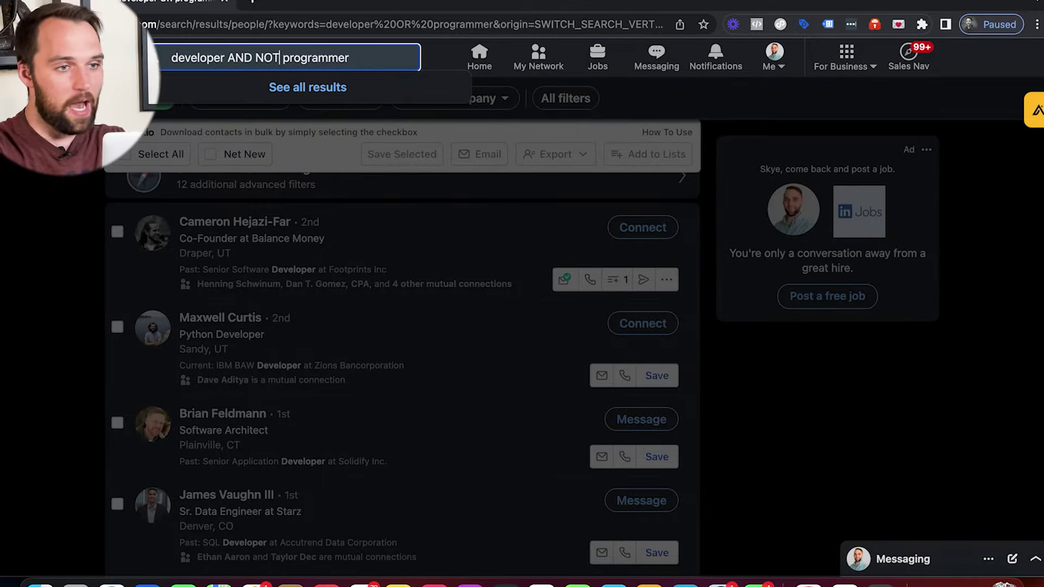
key(BackSpace)
key(BackSpace)
key(BackSpace)
key(BackSpace)
key(BackSpace)
key(BackSpace)
key(BackSpace)
text(OR)
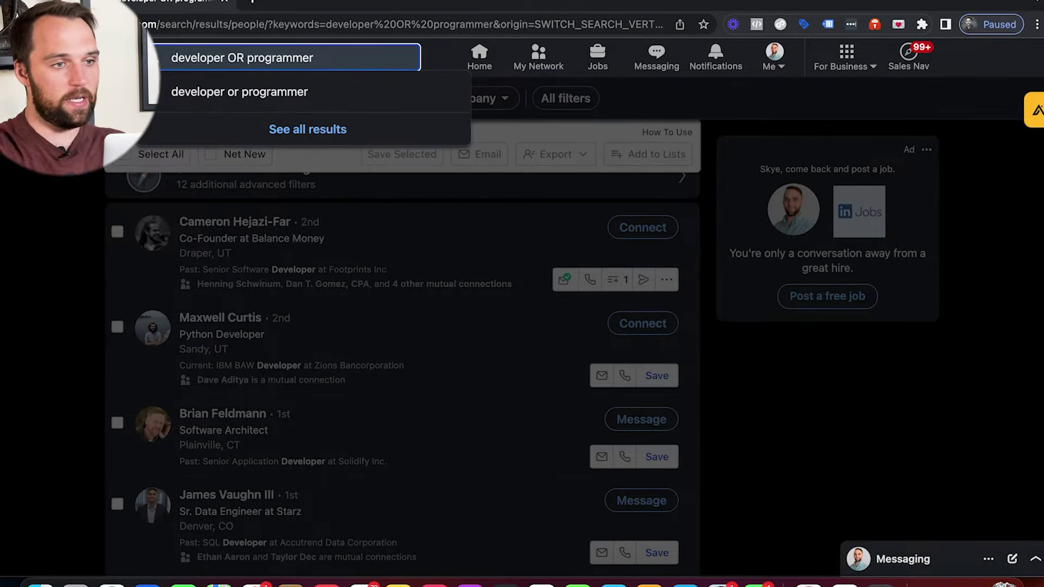
key(Return)
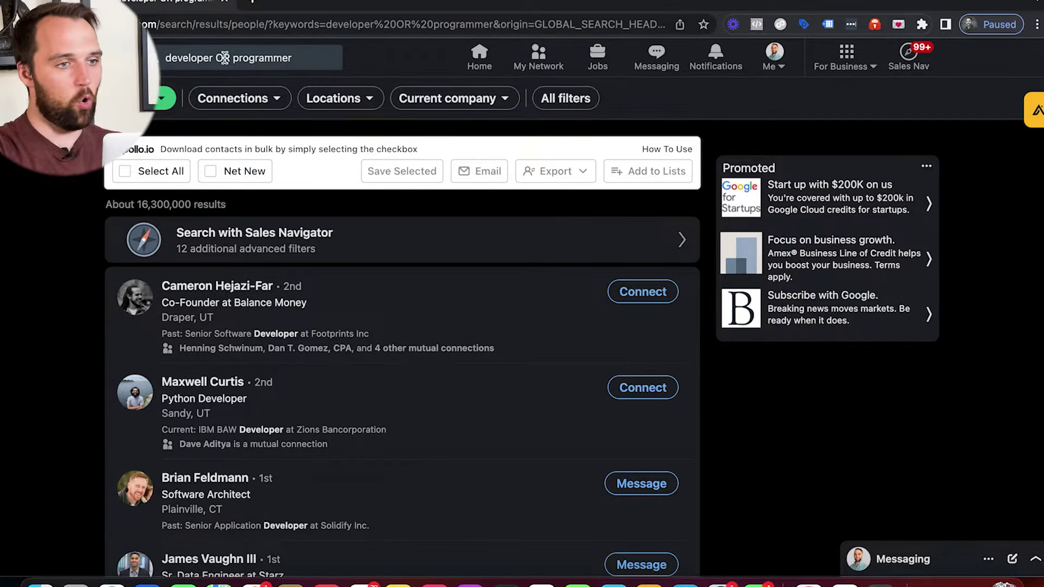
scroll(103, 296, down, 3)
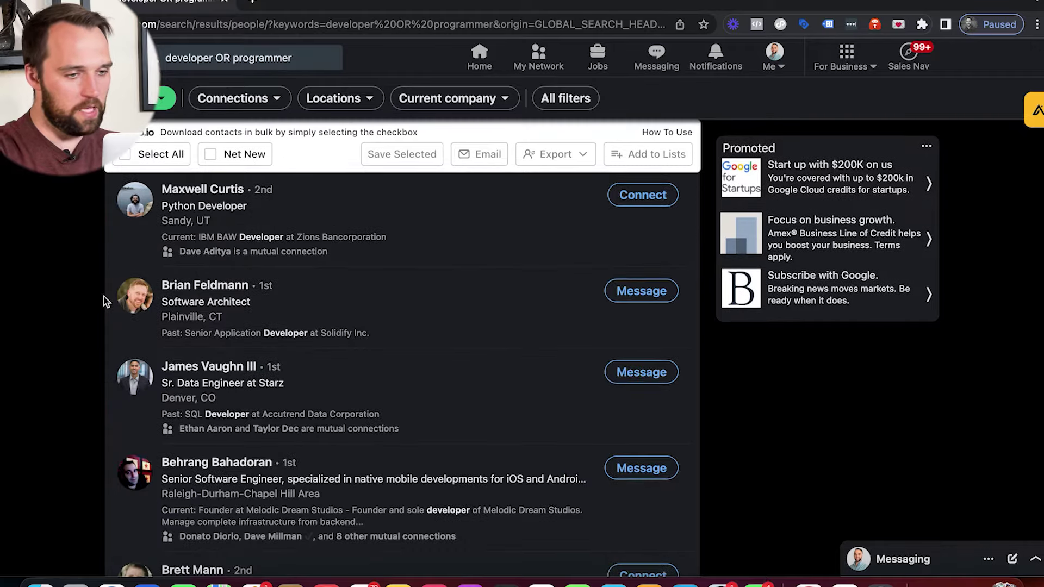
scroll(103, 296, up, 3)
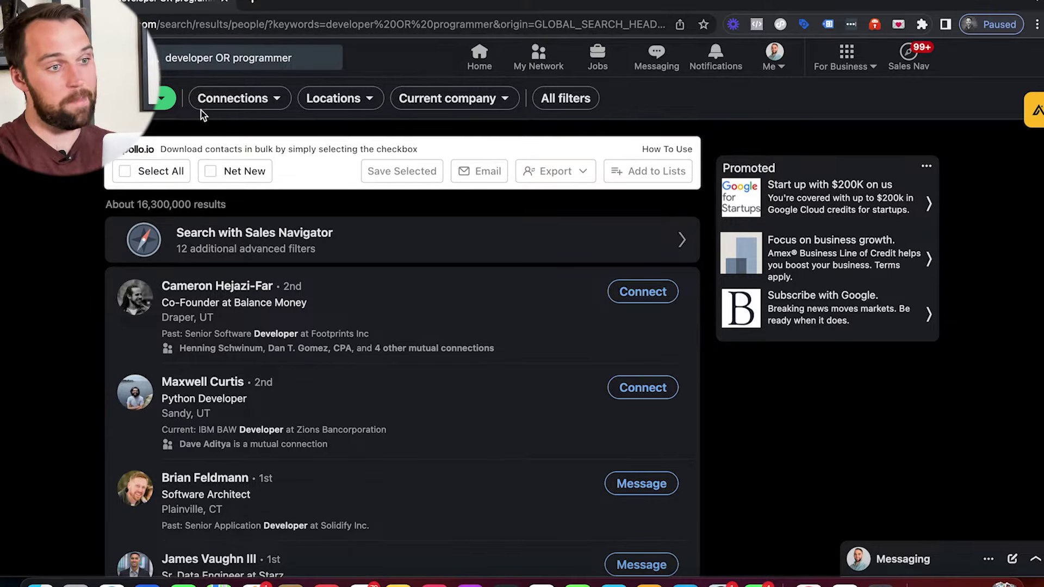
Change OR to AND, run developer AND programmer, and highlight the 3,360,000 result count
double_click(227, 58)
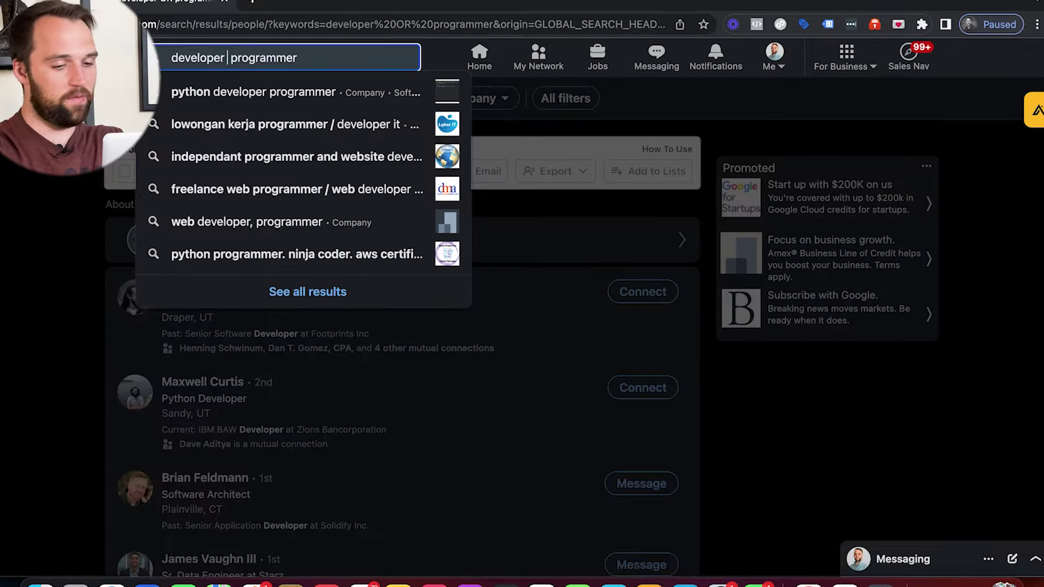
text(AND)
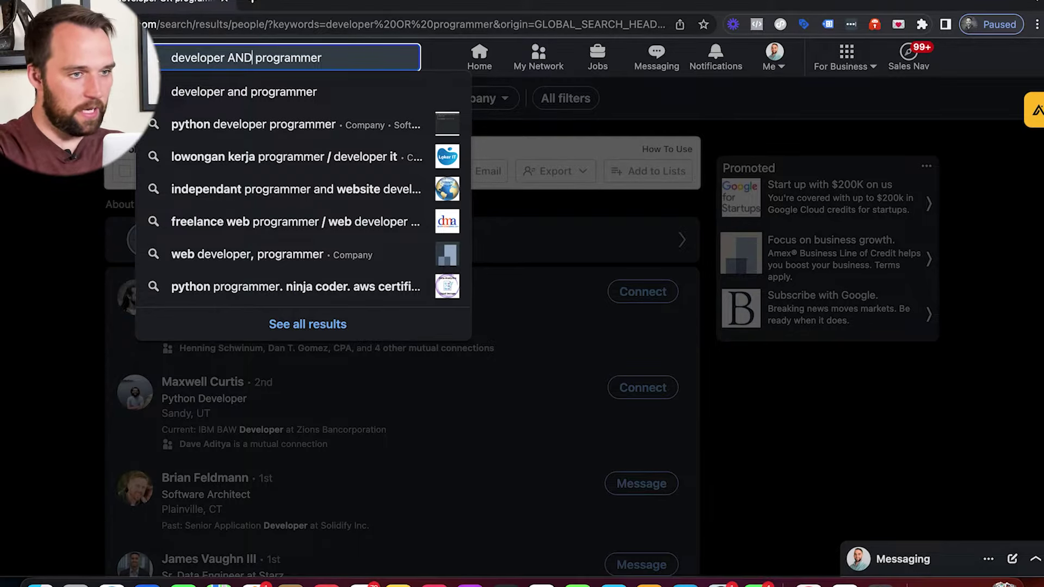
key(Return)
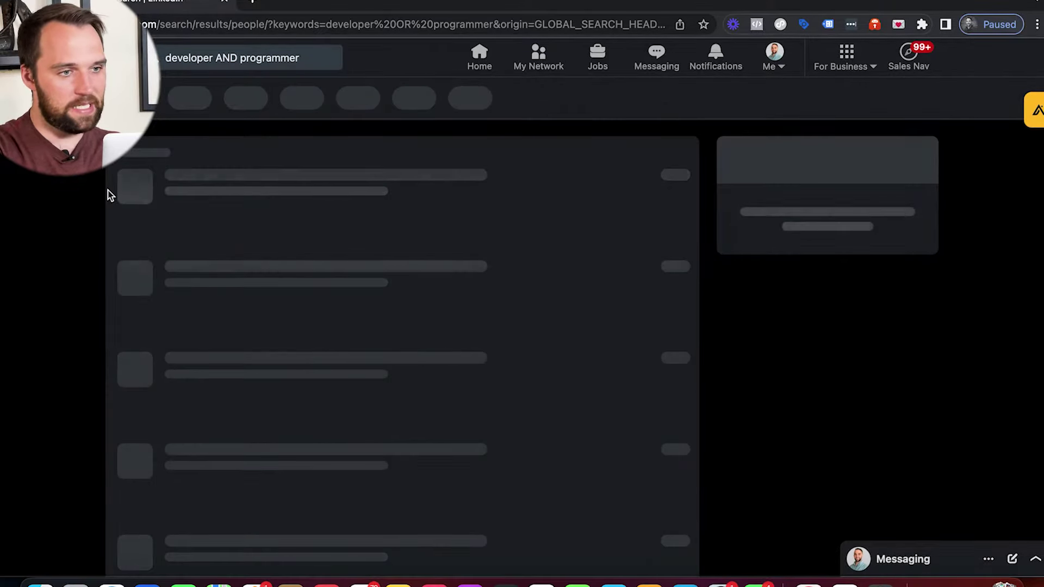
drag(135, 204, 190, 204)
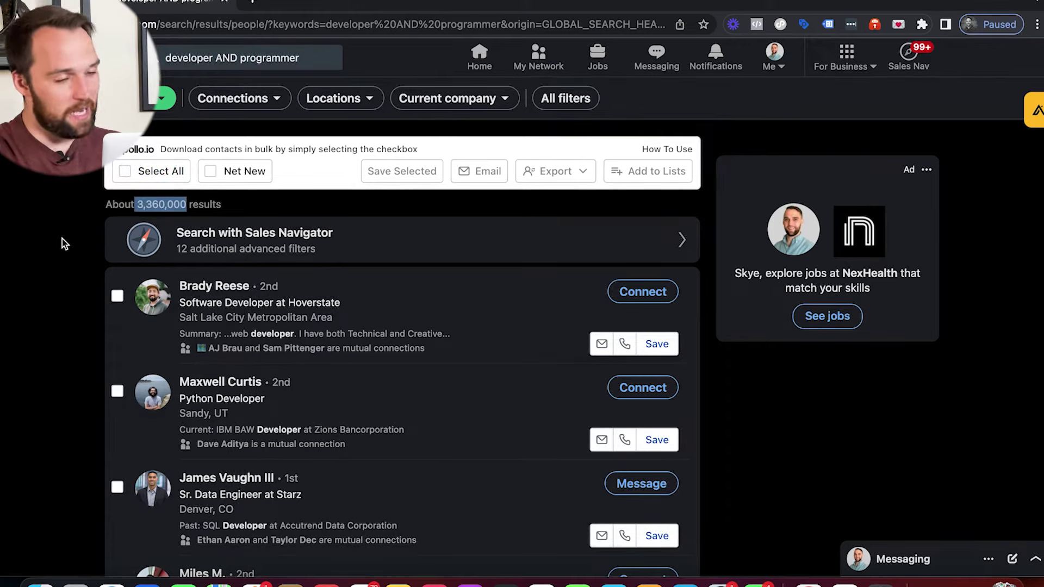
scroll(62, 239, down, 5)
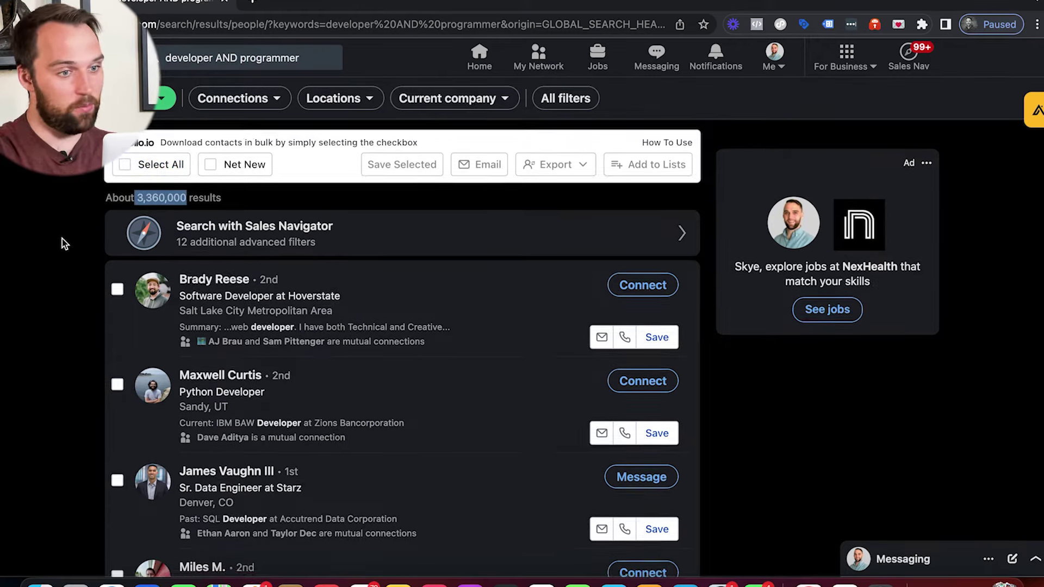
scroll(62, 239, up, 5)
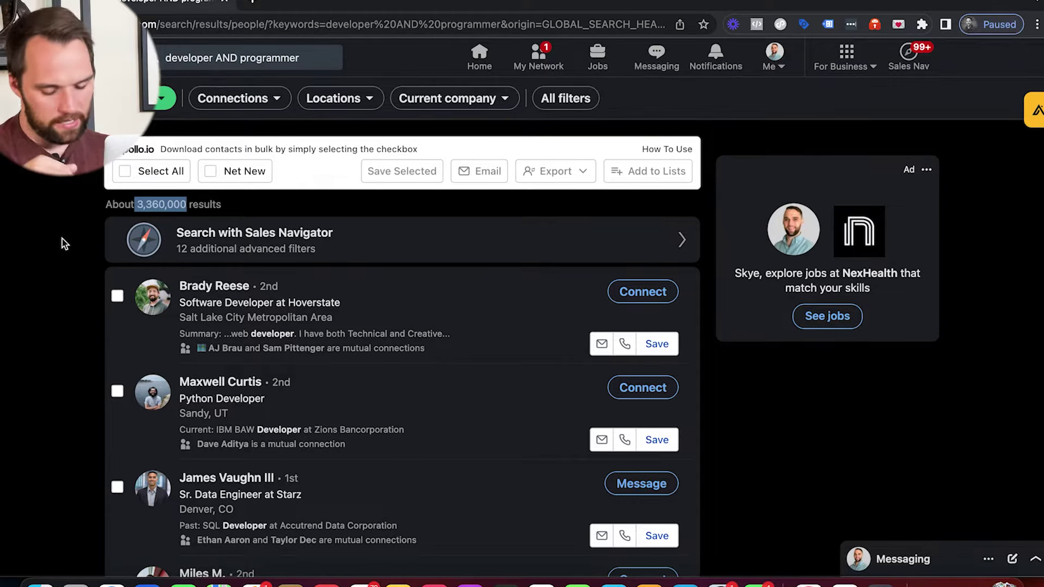
click(309, 56)
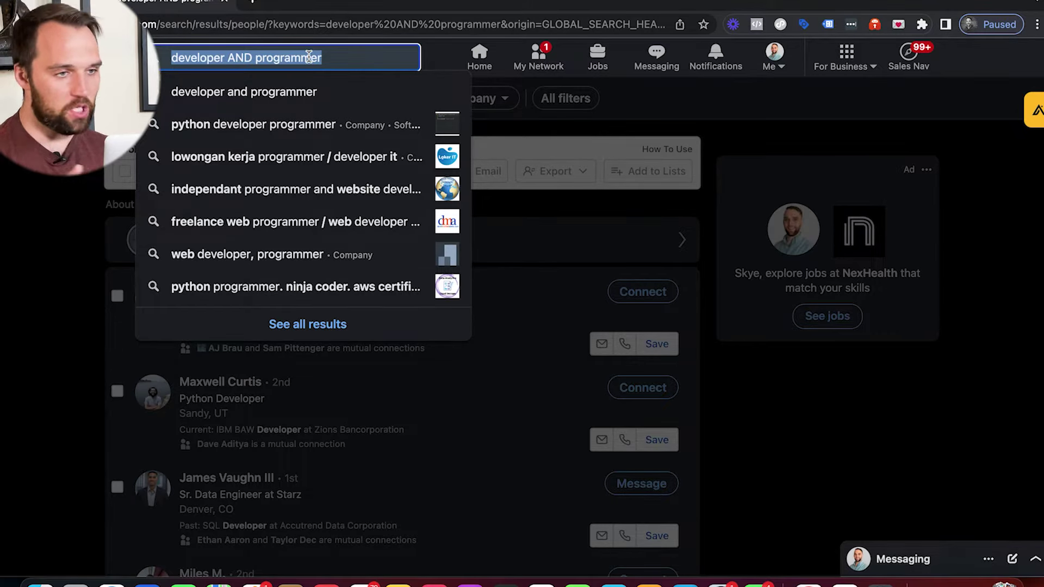
Run an exact-phrase people search for "machine learning"
text("machine learning")
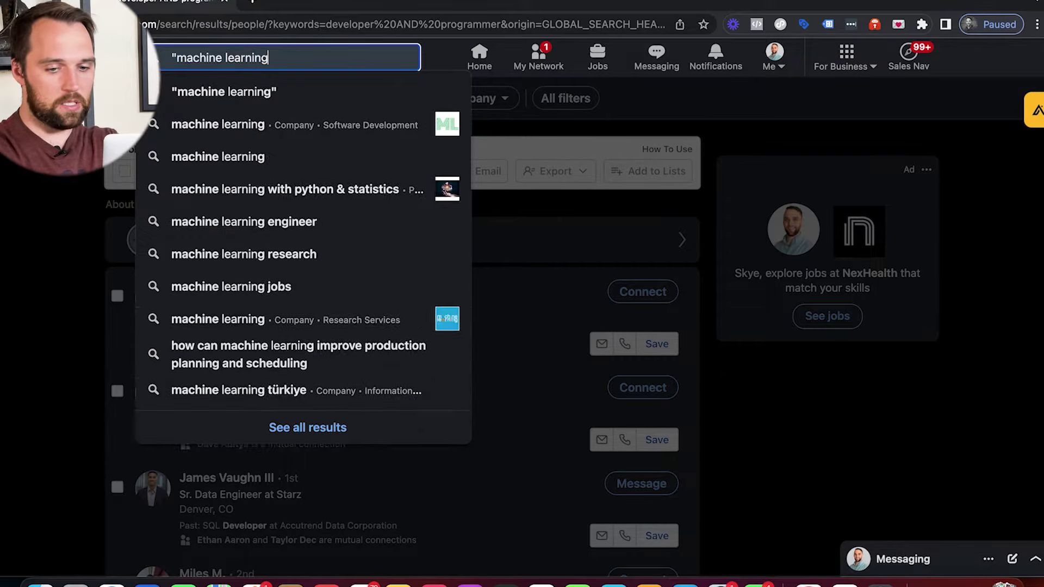
key(Return)
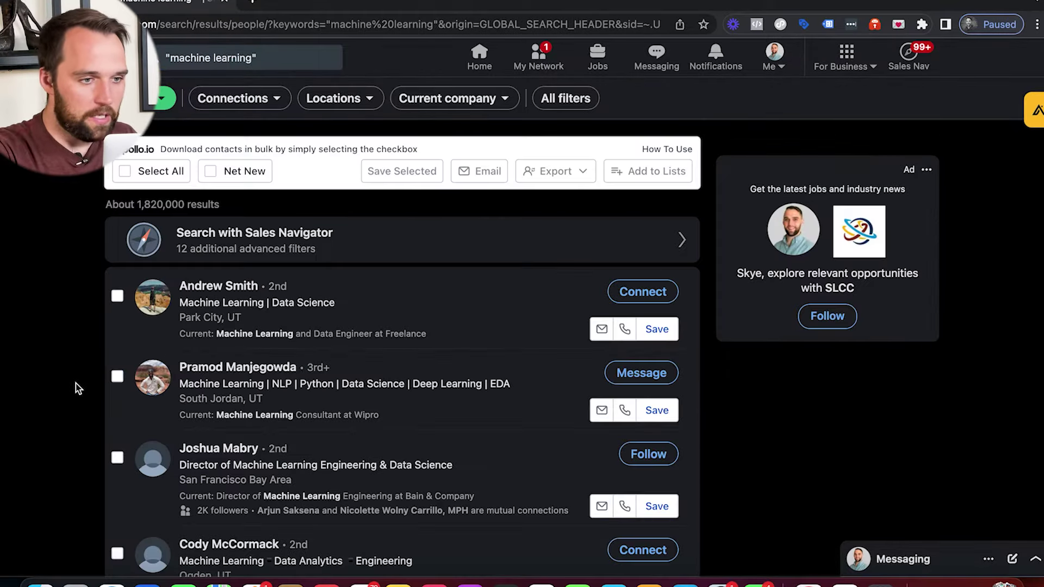
scroll(92, 363, down, 2)
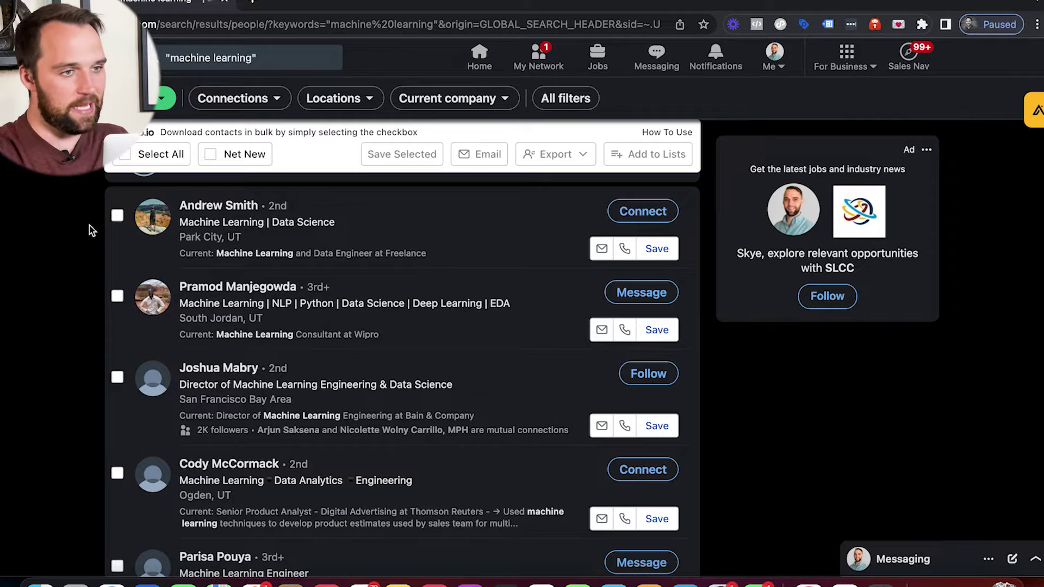
Replace the phrase with "sales development representative" and run it (about 189,000 results)
click(228, 59)
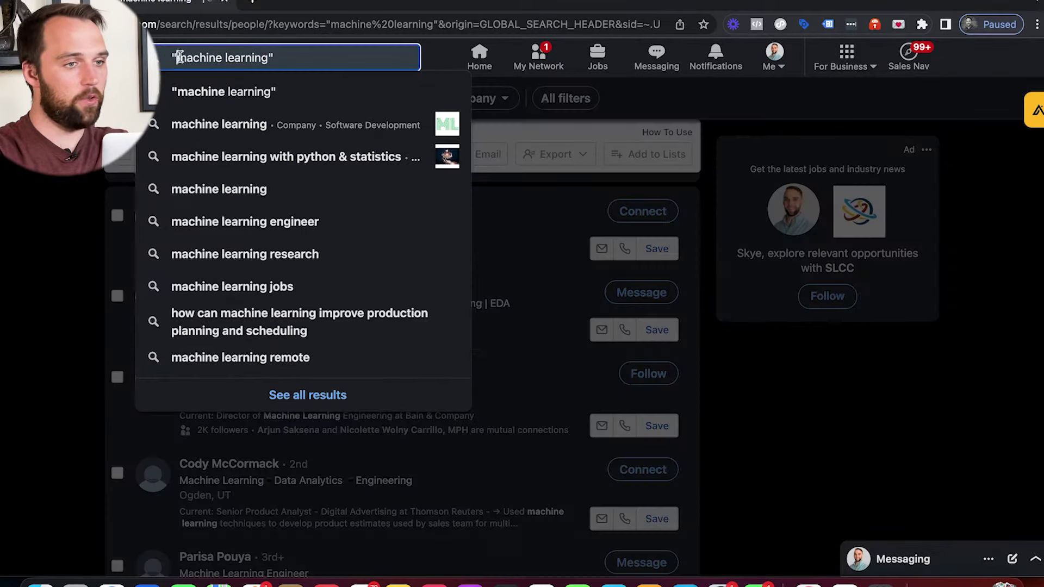
drag(178, 58, 268, 58)
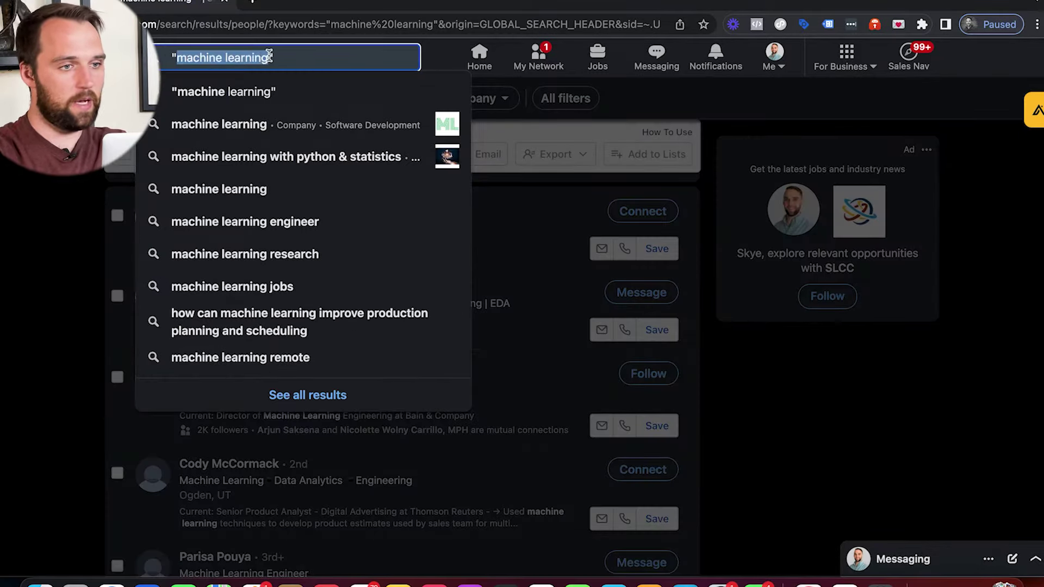
text(sales d)
text(evelopment repre)
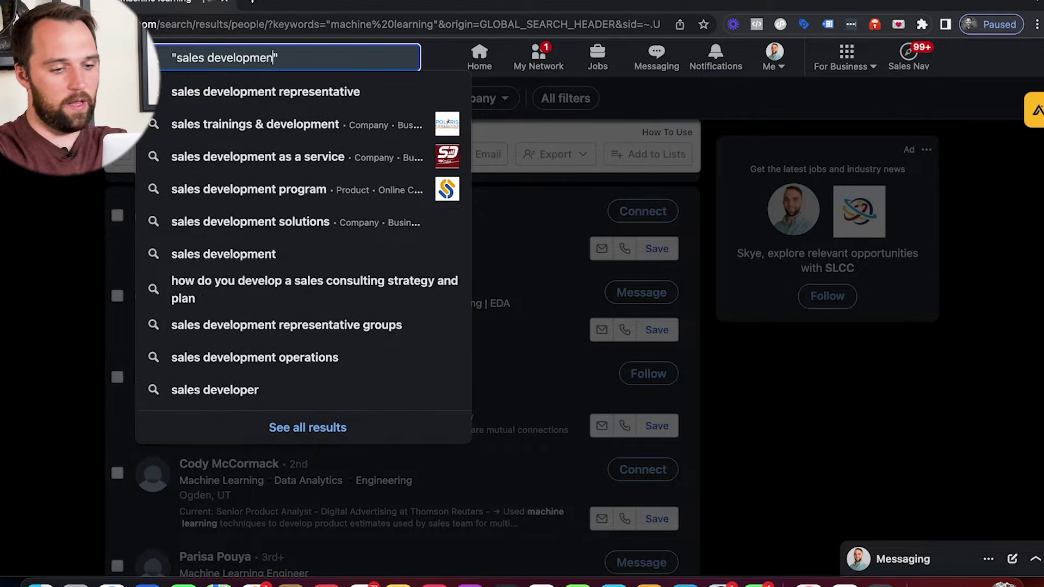
text(sentativ)
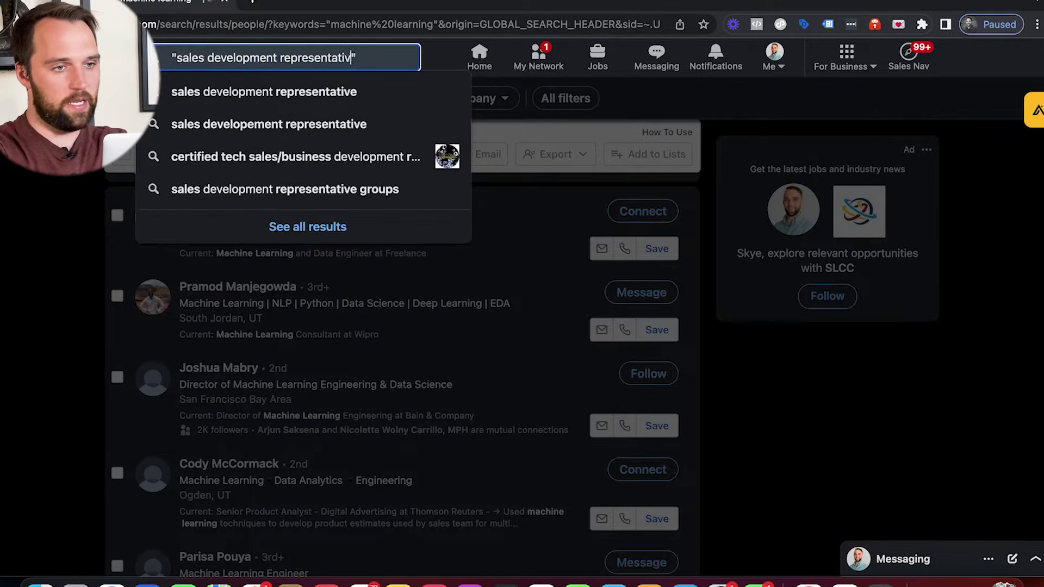
text(es)
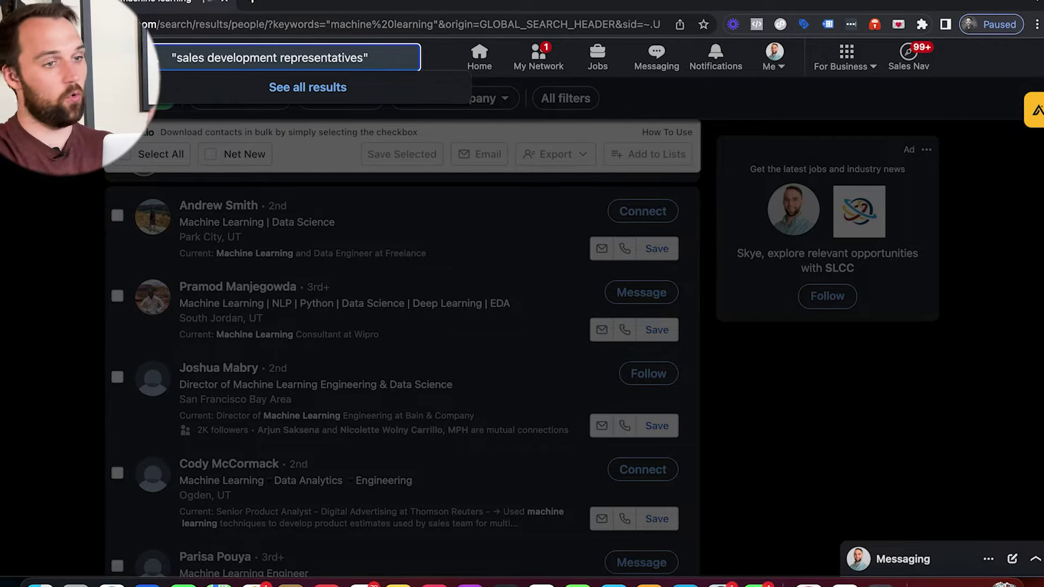
key(BackSpace)
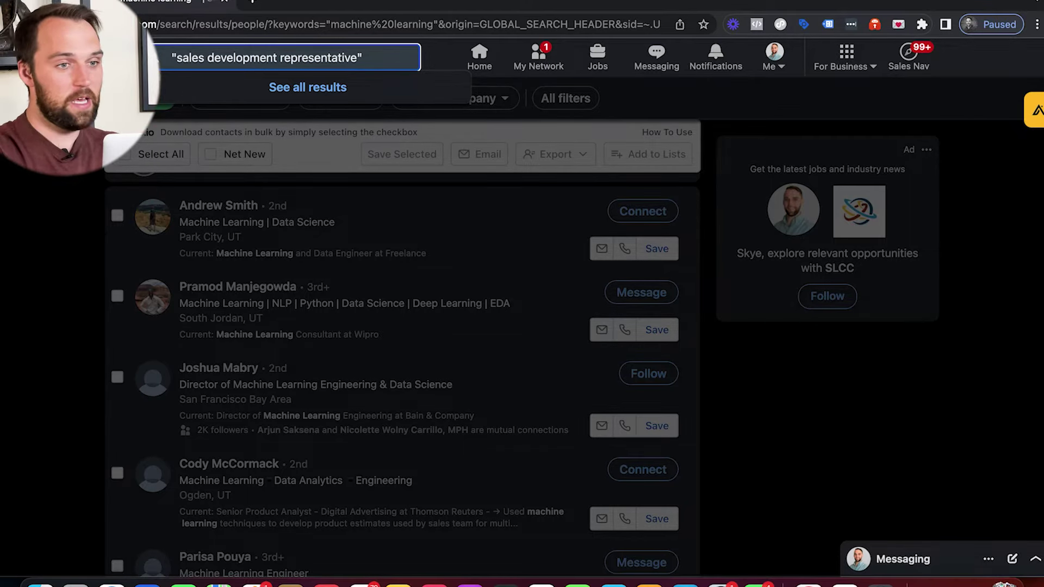
key(Return)
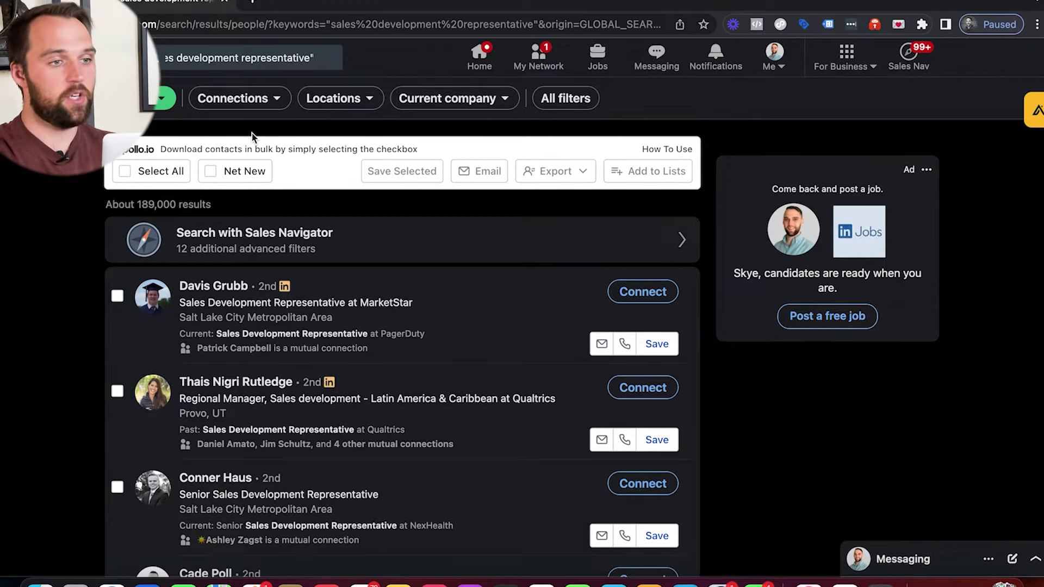
click(241, 59)
Search engineer NOT software, then refine it to engineer NOT "software engineer"
text(engine)
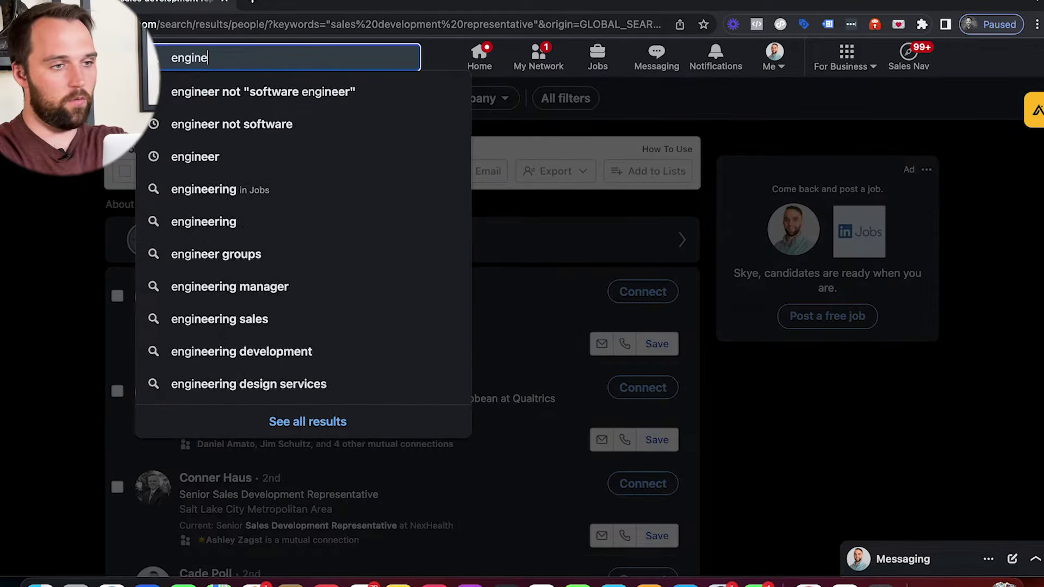
text(er )
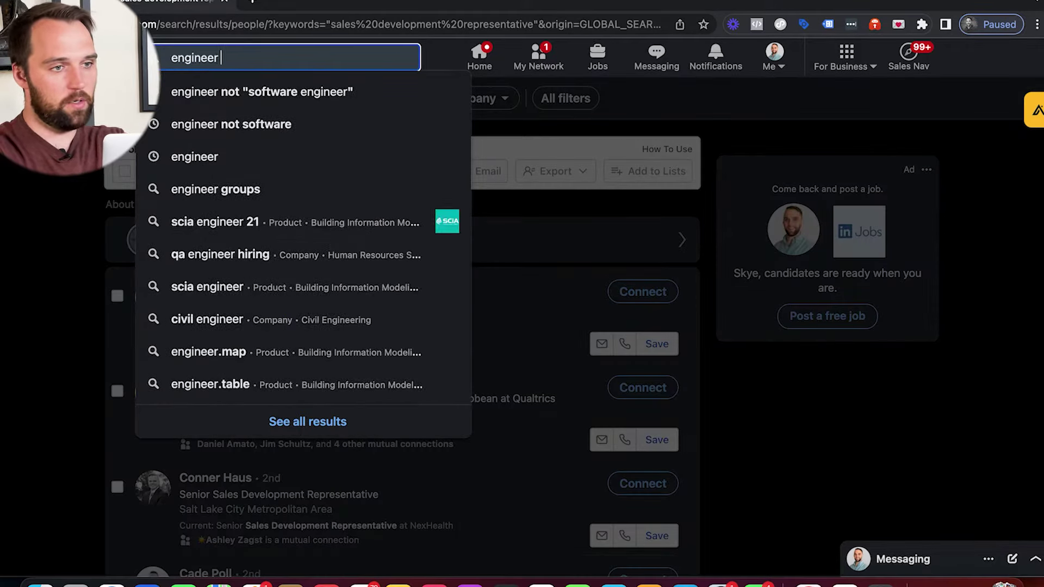
text(NOT software)
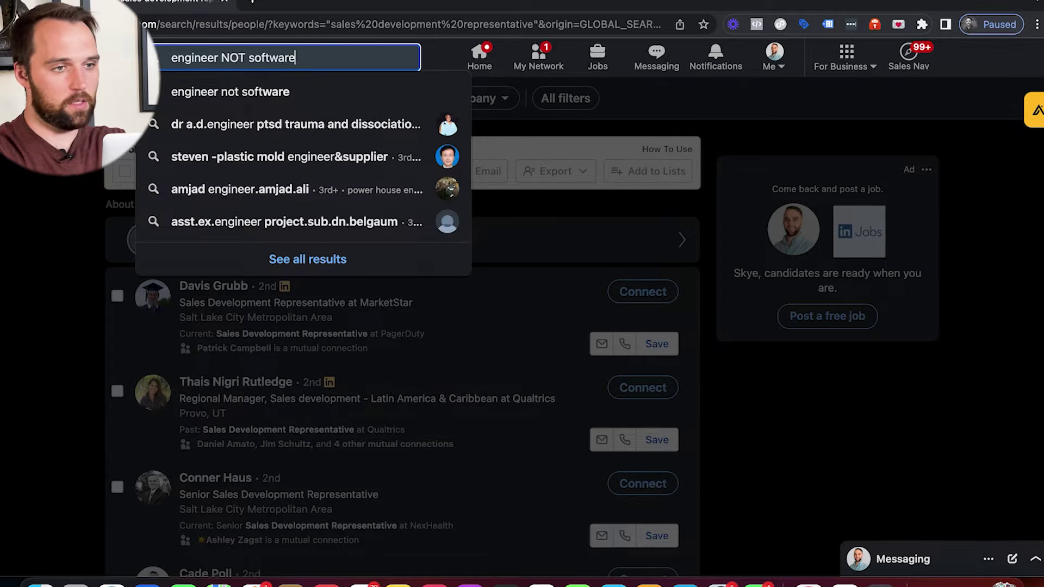
key(Return)
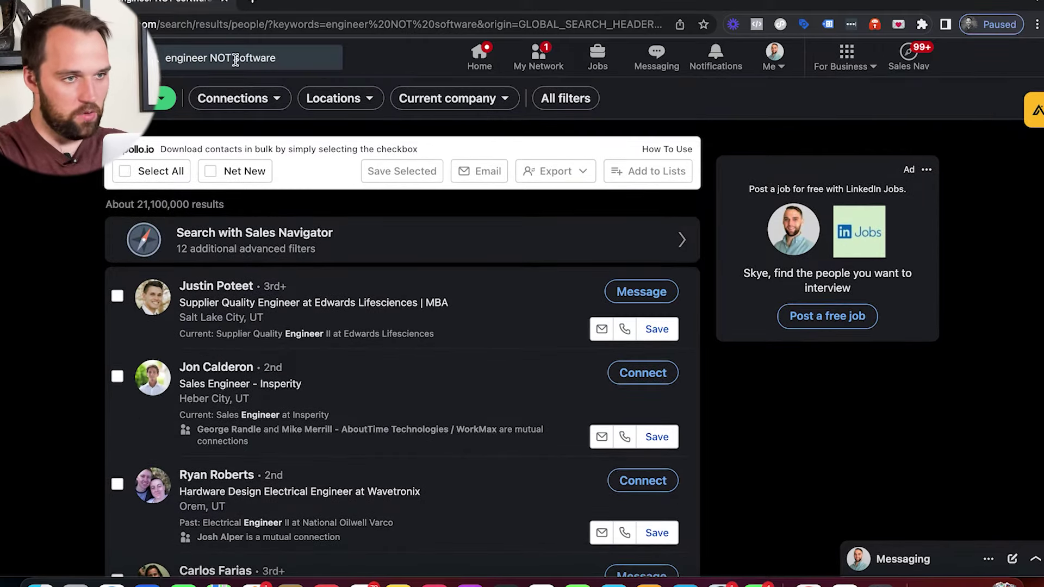
click(235, 60)
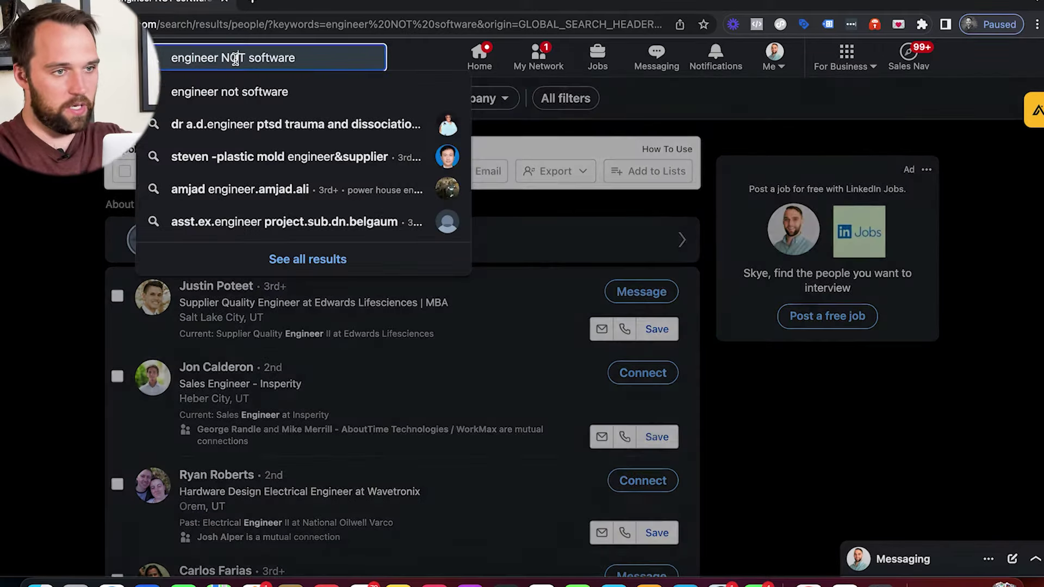
text(")
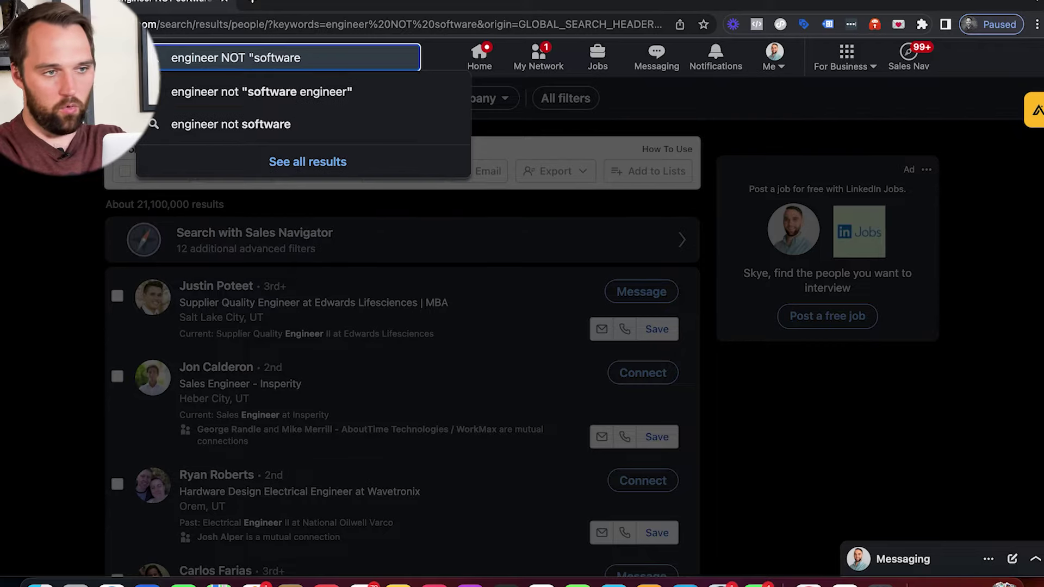
text(engineer)
key(BackSpace)
key(BackSpace)
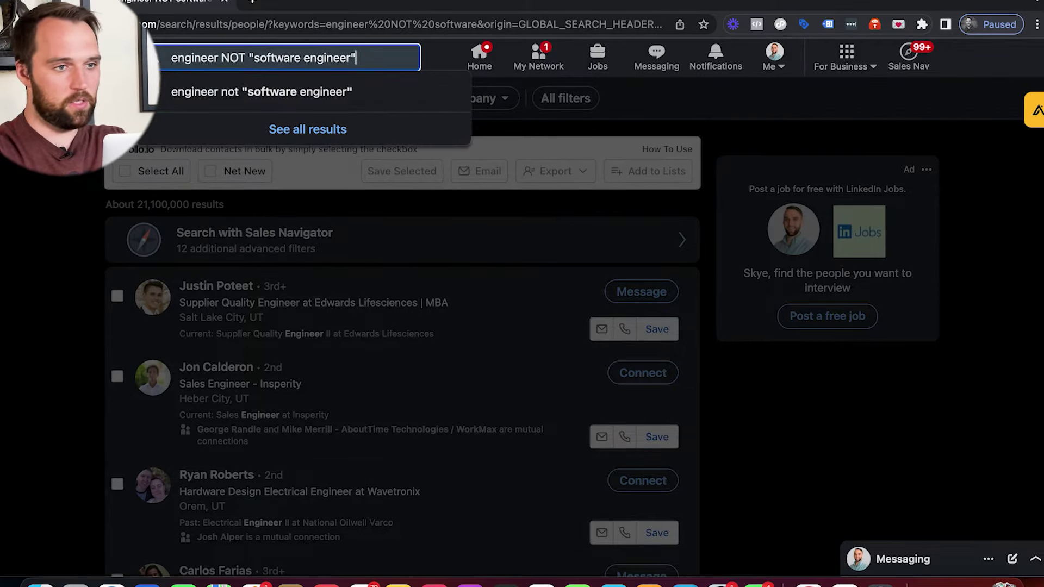
key(Return)
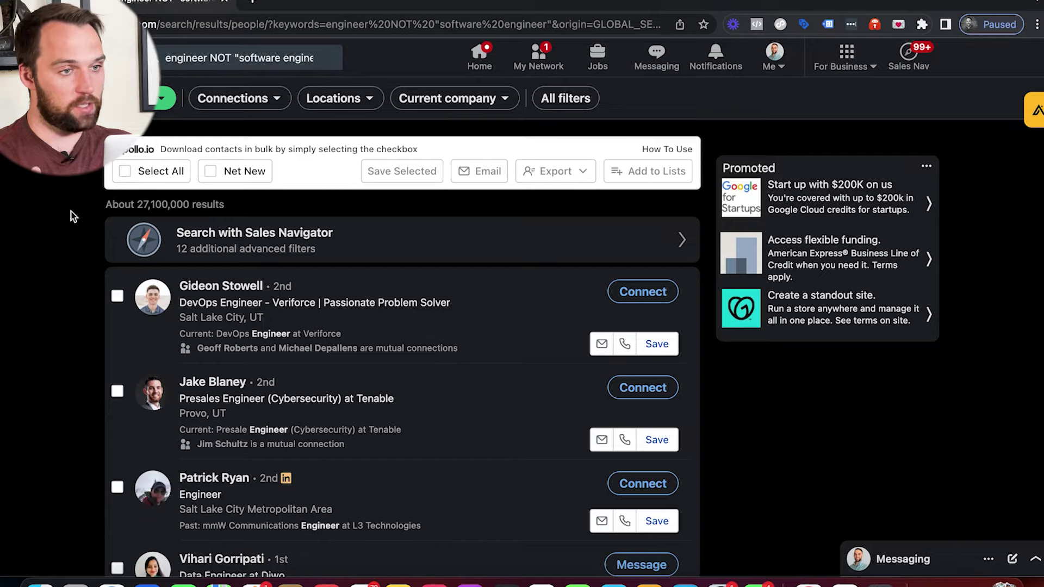
click(218, 57)
Replace the query with (marketing OR sales) AND manager and run it
key(BackSpace)
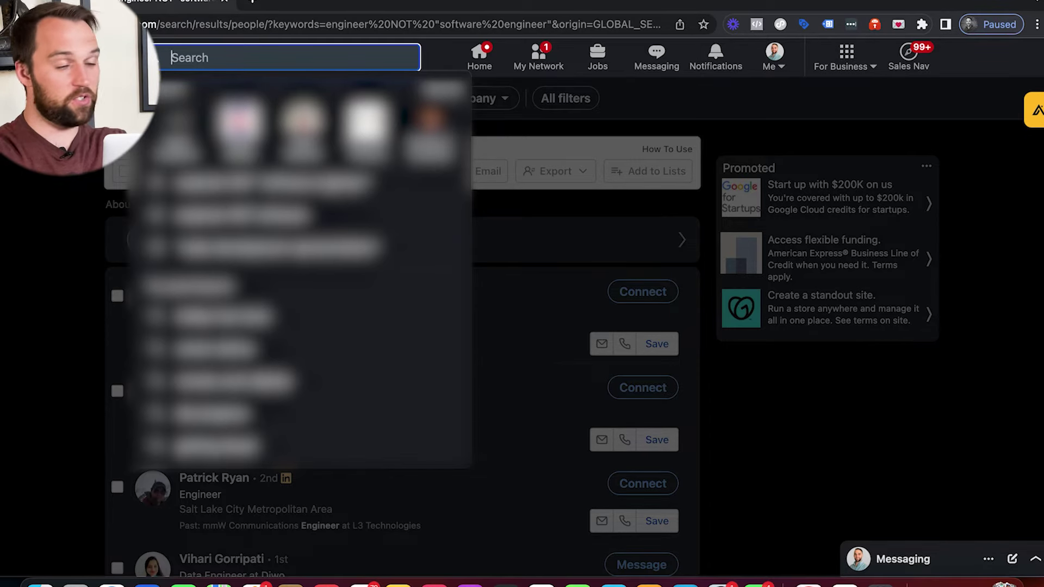
text(()
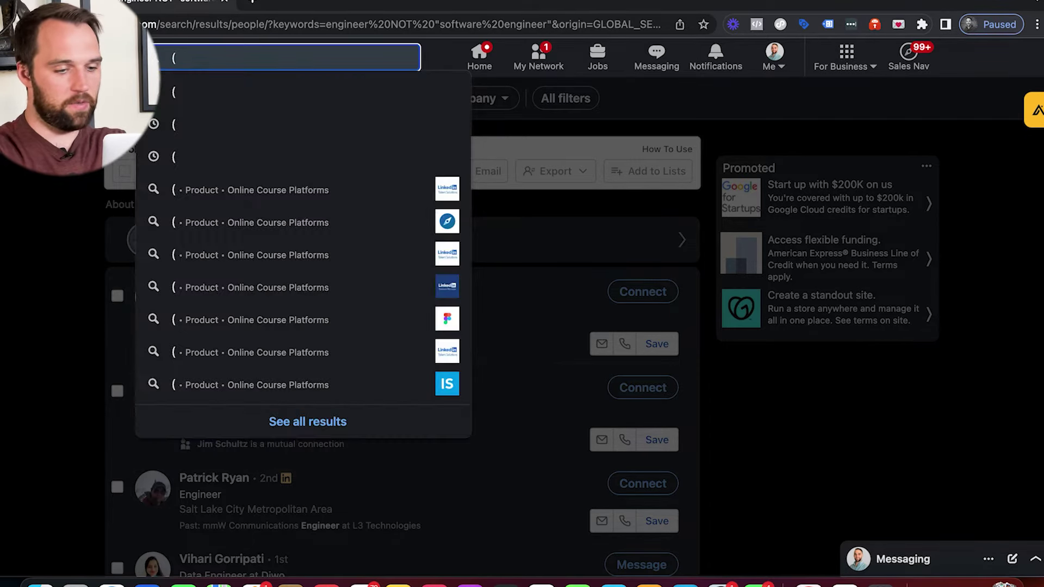
text(marketing OR )
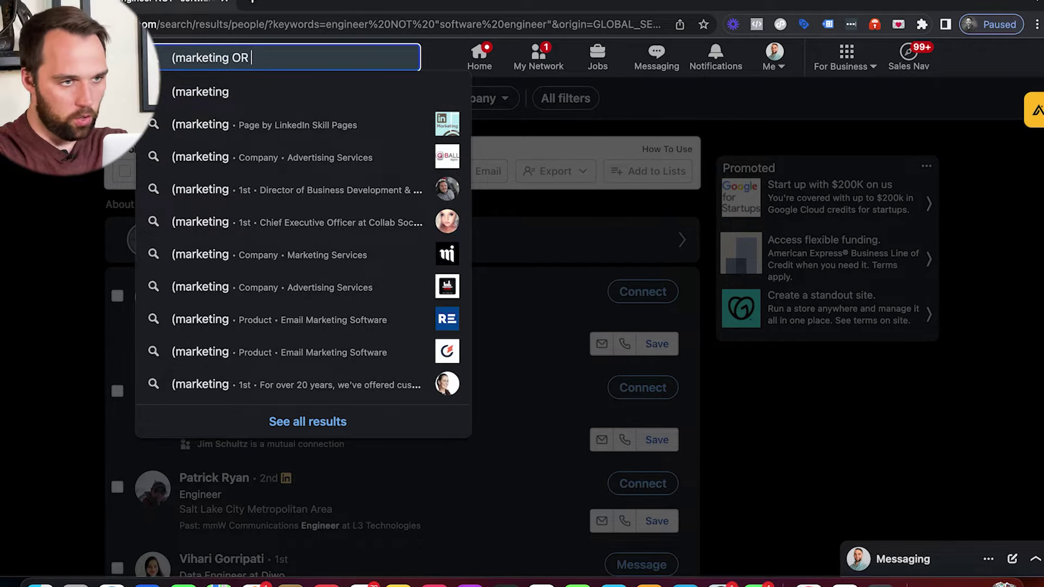
text(sales) AND manager)
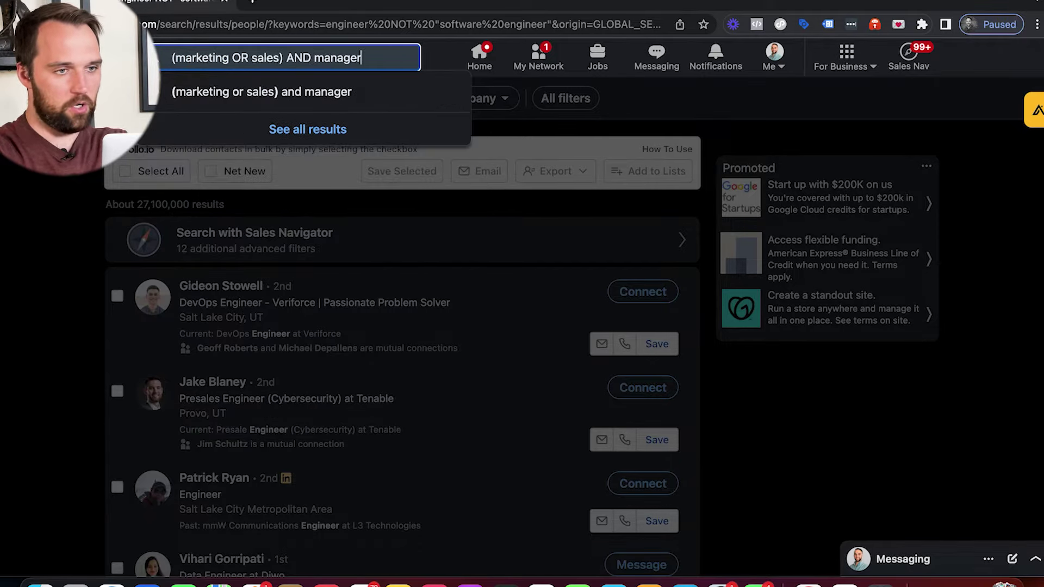
key(Return)
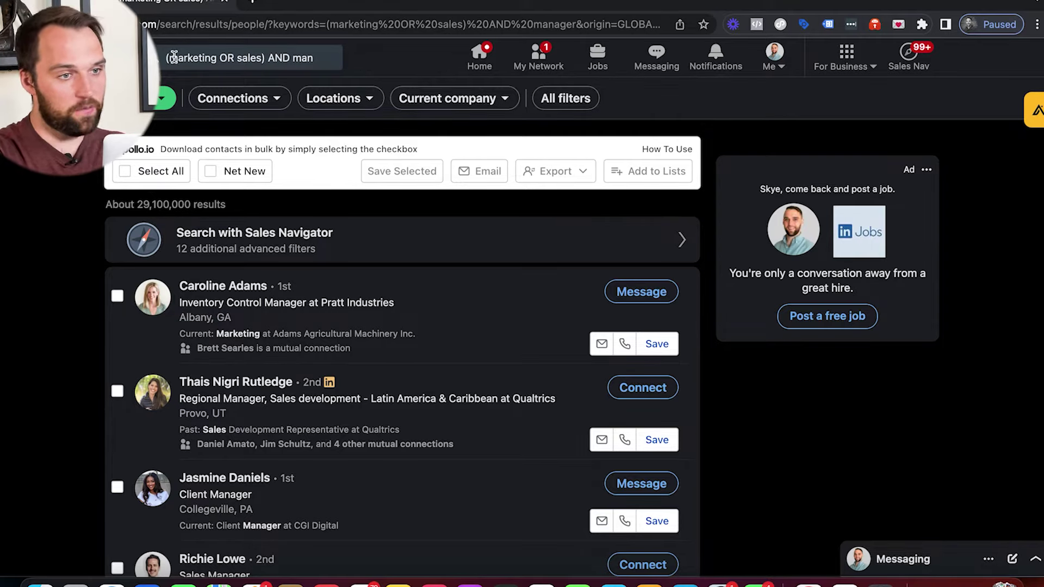
text(ager)
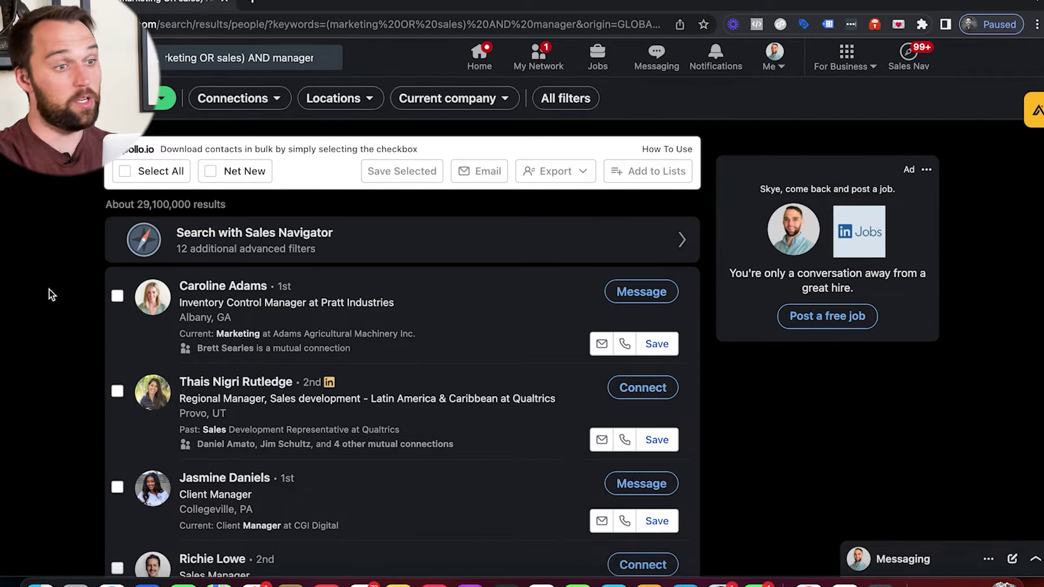
scroll(56, 286, down, 2)
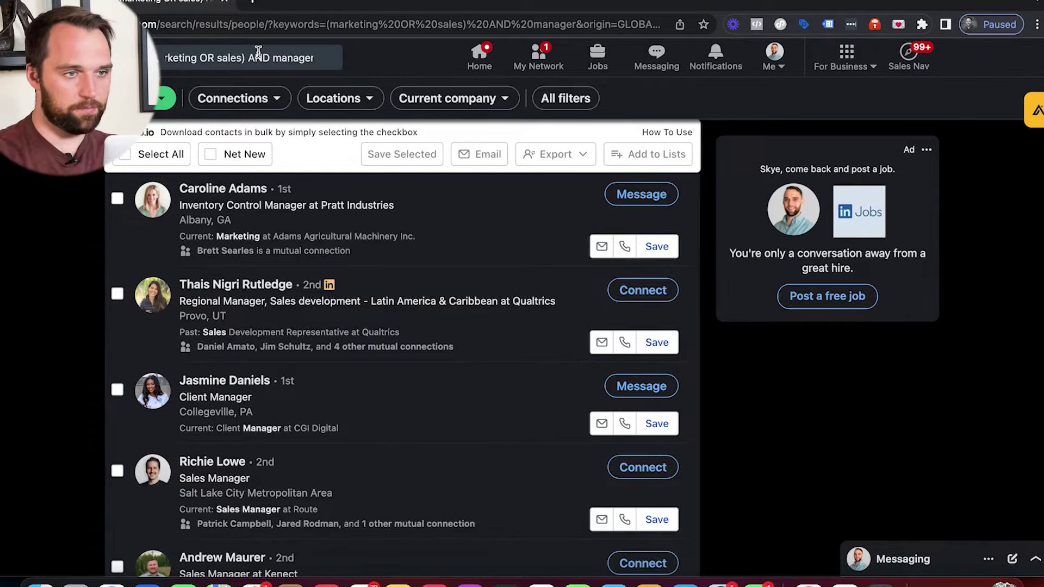
Put the cursor in the emptied search bar, ready for a new query
click(258, 50)
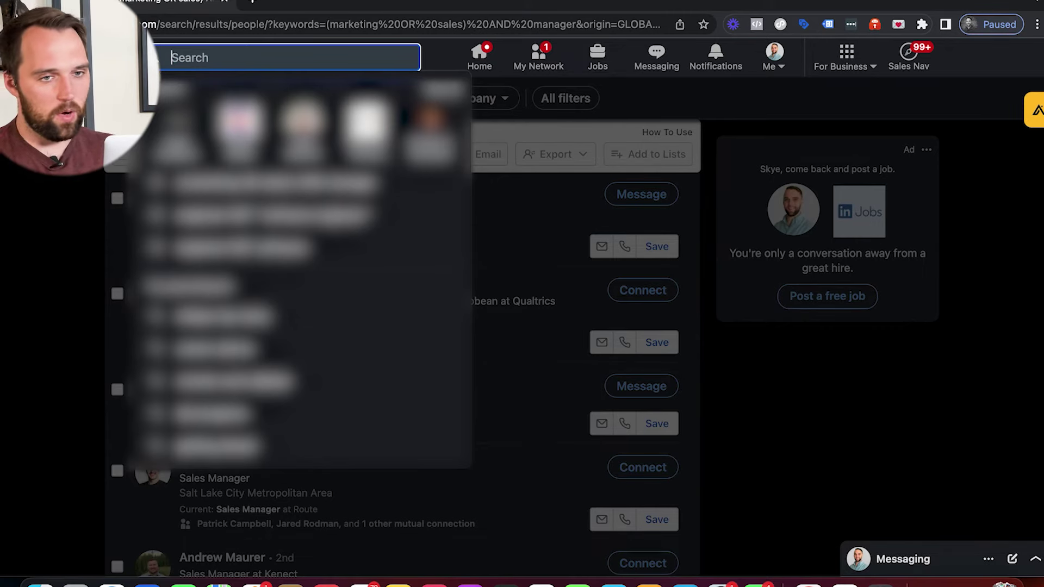
Search for saas and filter the results to Companies
click(29, 201)
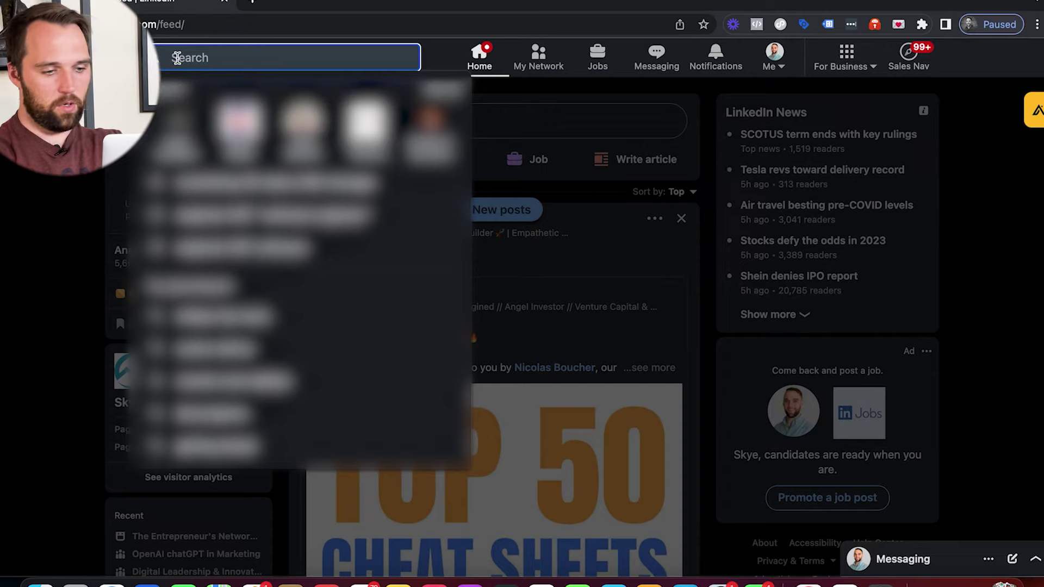
text(saas)
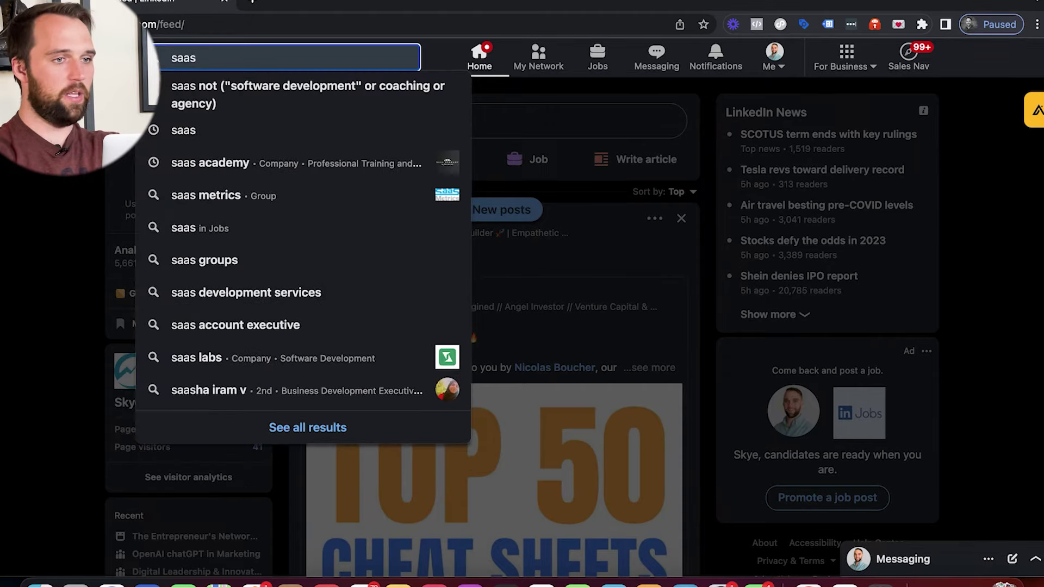
key(Return)
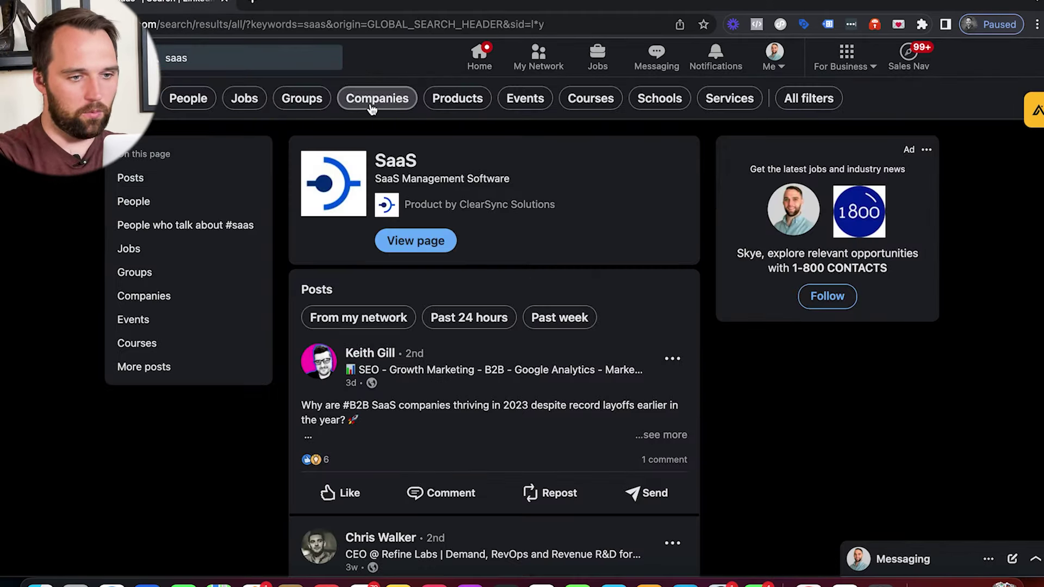
click(372, 101)
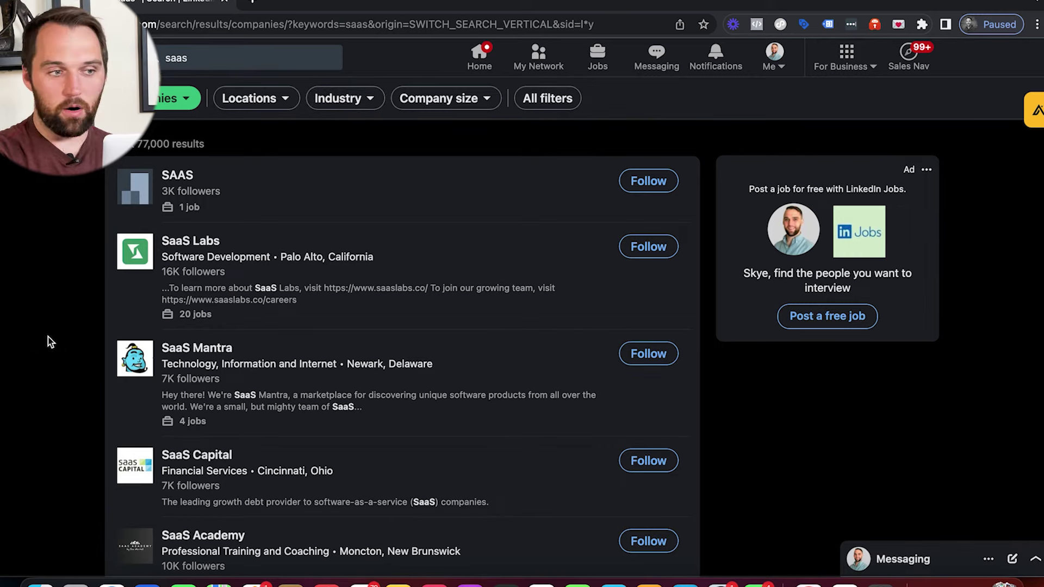
View the SaaS Labs company page, highlighting its Software Development industry and product list
scroll(48, 337, down, 3)
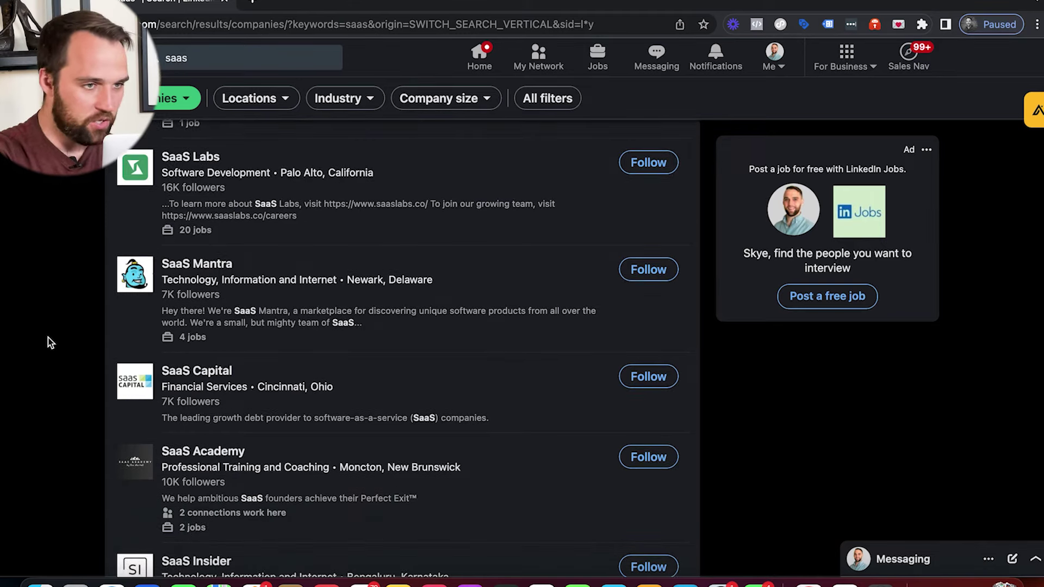
scroll(47, 340, up, 3)
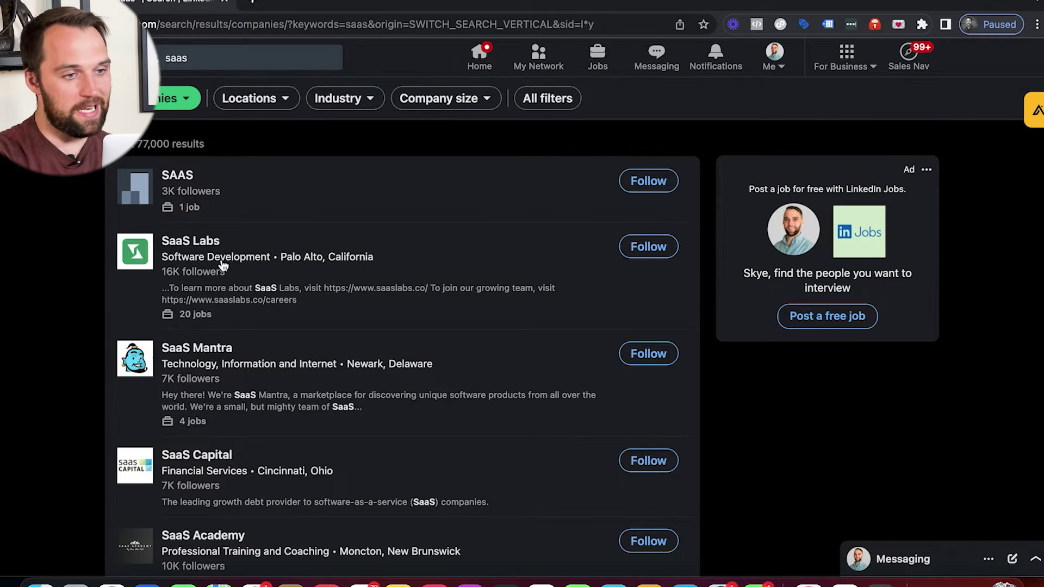
click(177, 241)
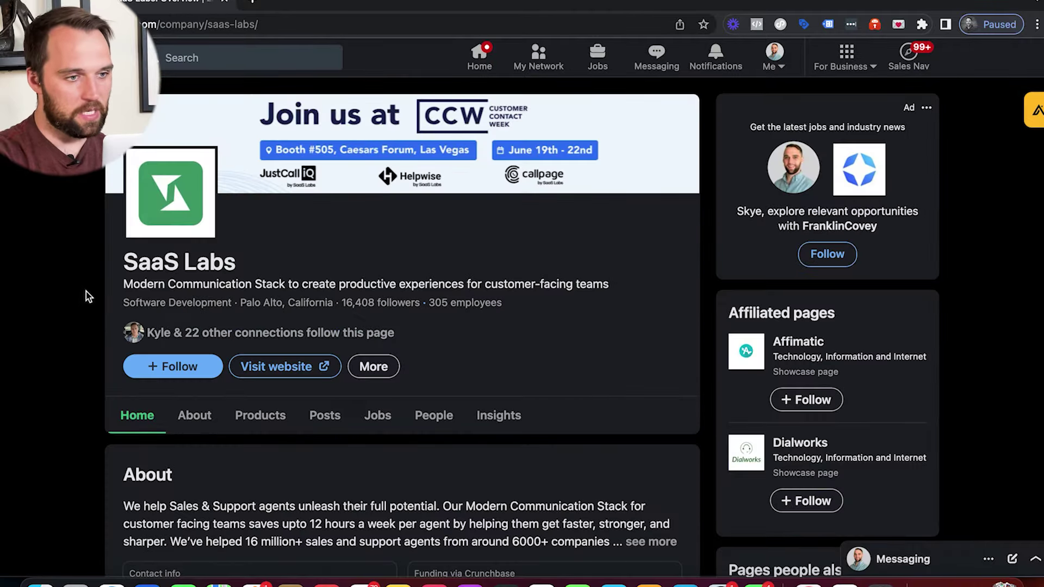
drag(123, 305, 238, 308)
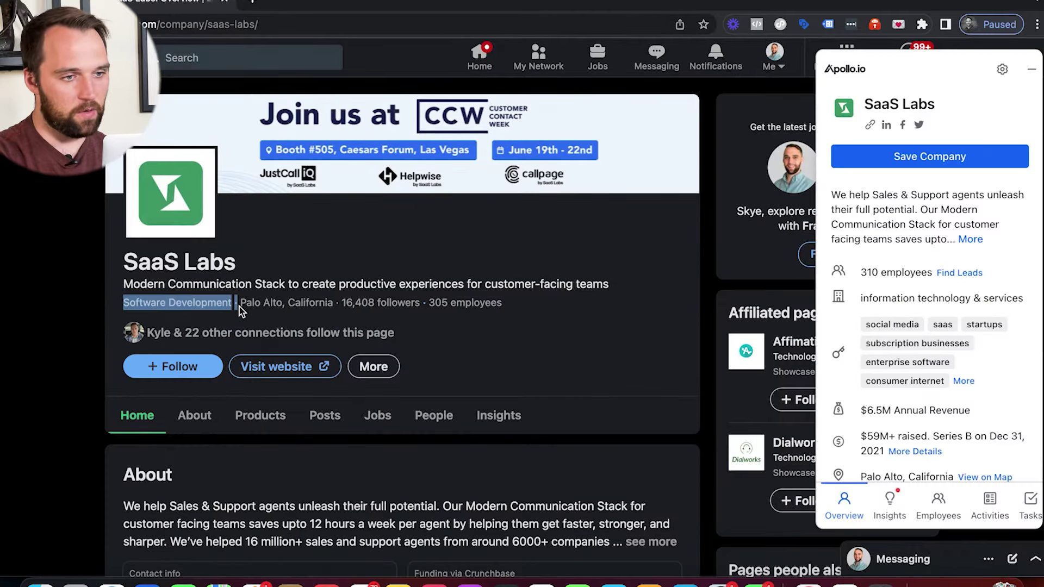
click(100, 302)
scroll(100, 301, down, 5)
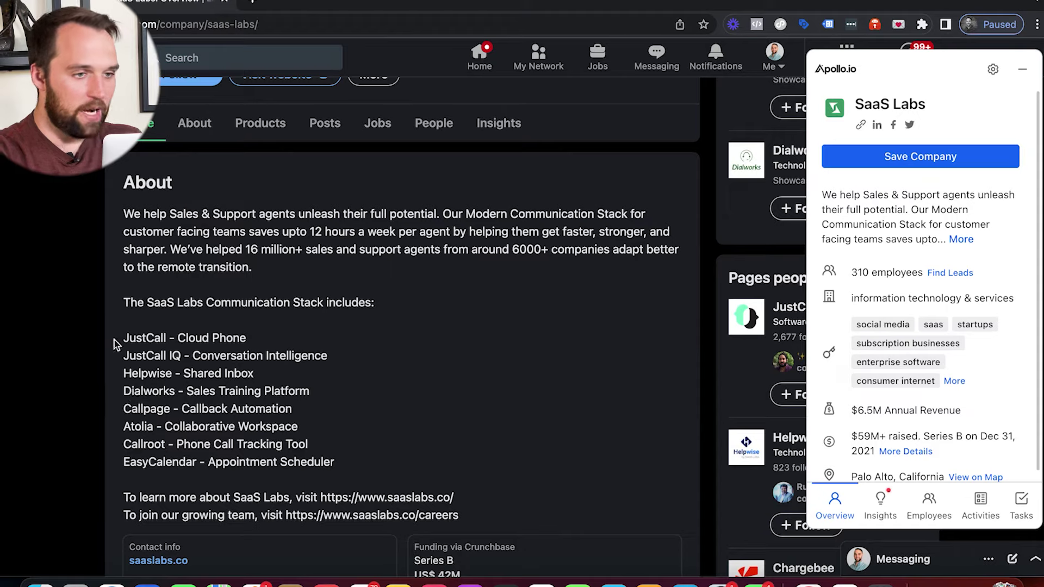
drag(147, 338, 424, 474)
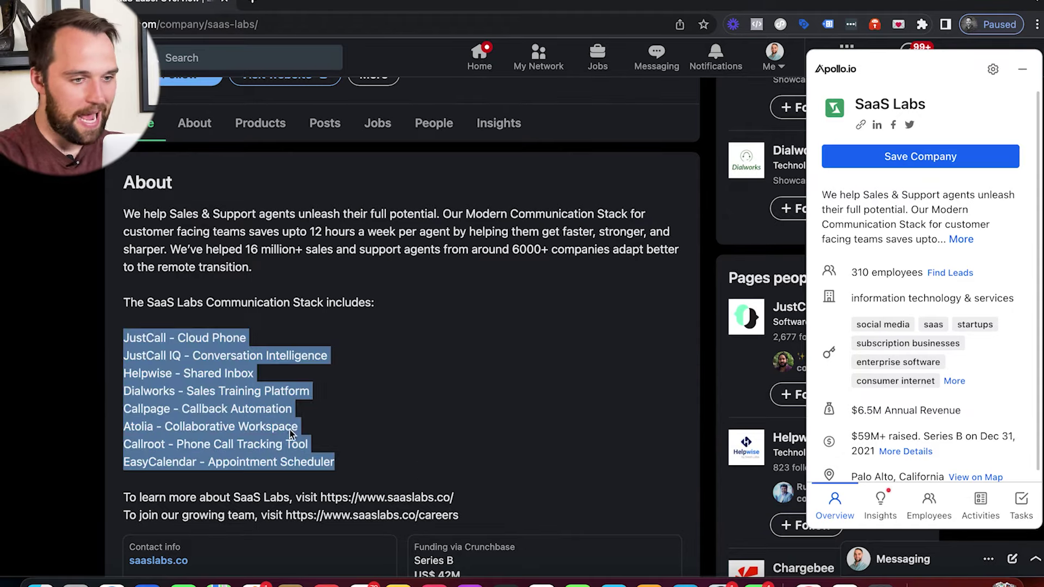
click(40, 350)
Go back to the saas company results and scroll through them
key(super+bracketleft)
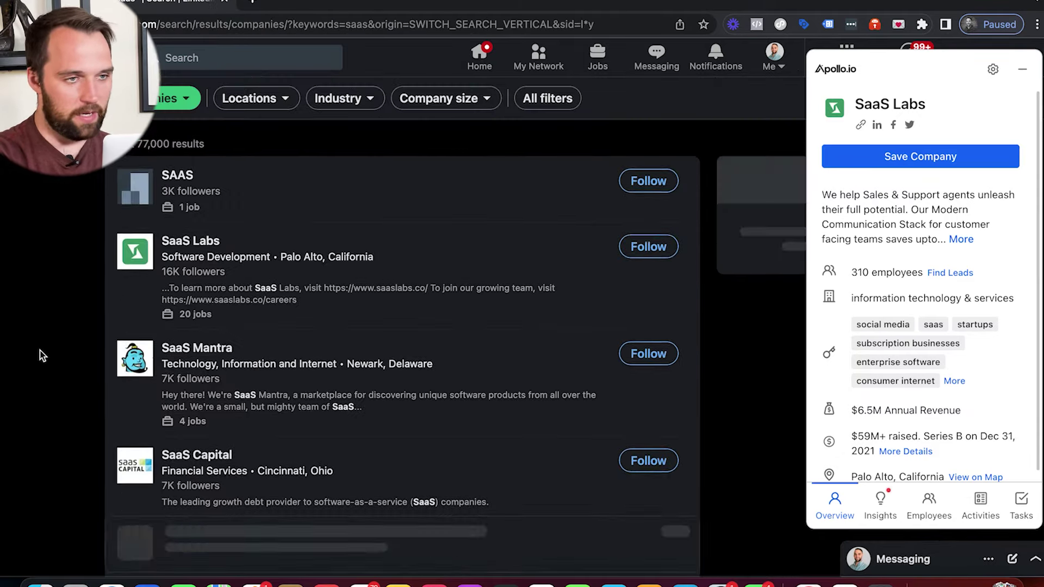
scroll(38, 367, down, 2)
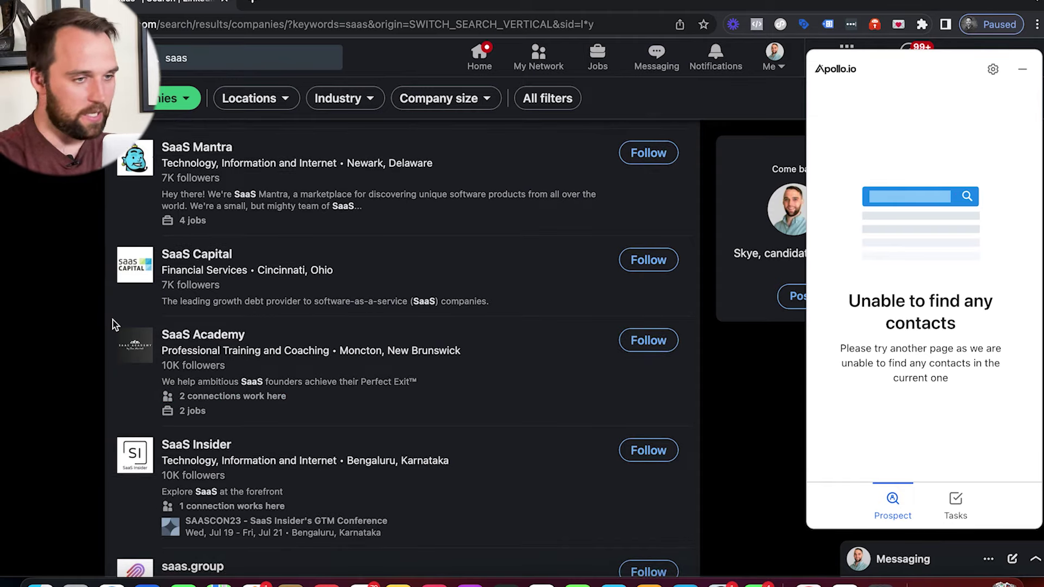
scroll(112, 320, down, 5)
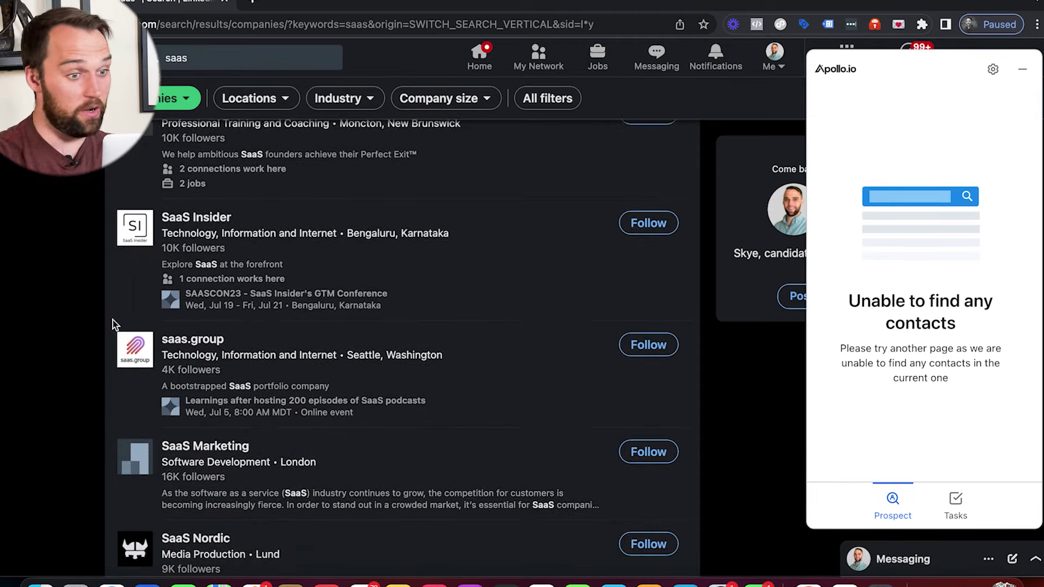
scroll(112, 320, down, 1)
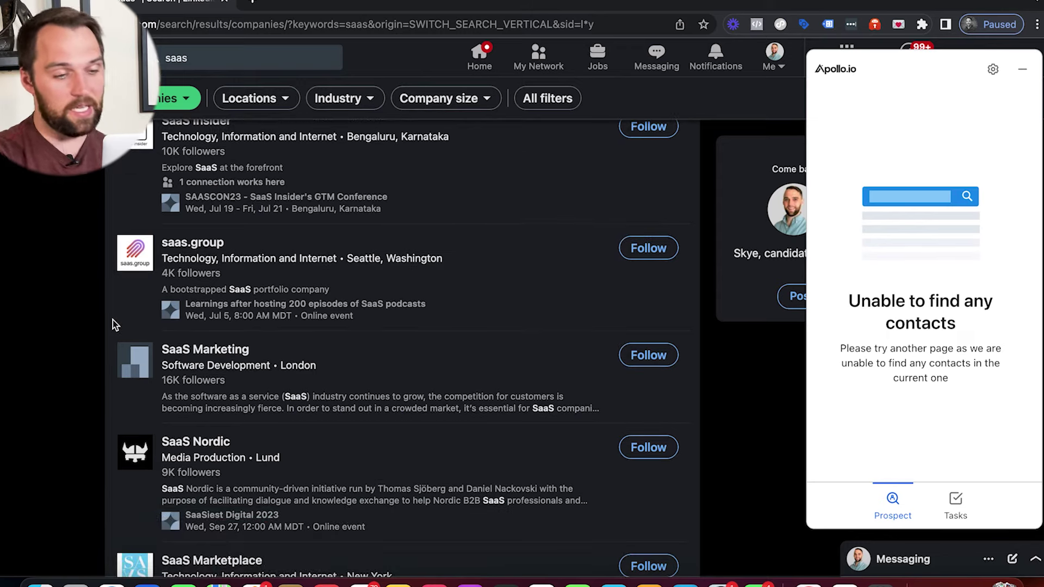
scroll(113, 320, down, 4)
scroll(112, 319, up, 13)
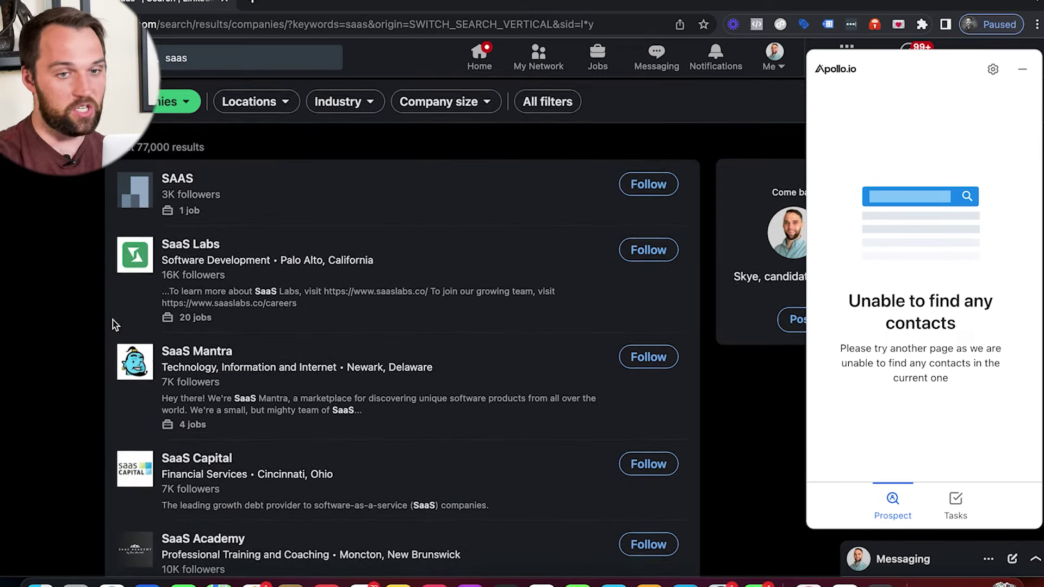
Collapse the Apollo.io panel and run the company search saas NOT "software development"
click(1022, 69)
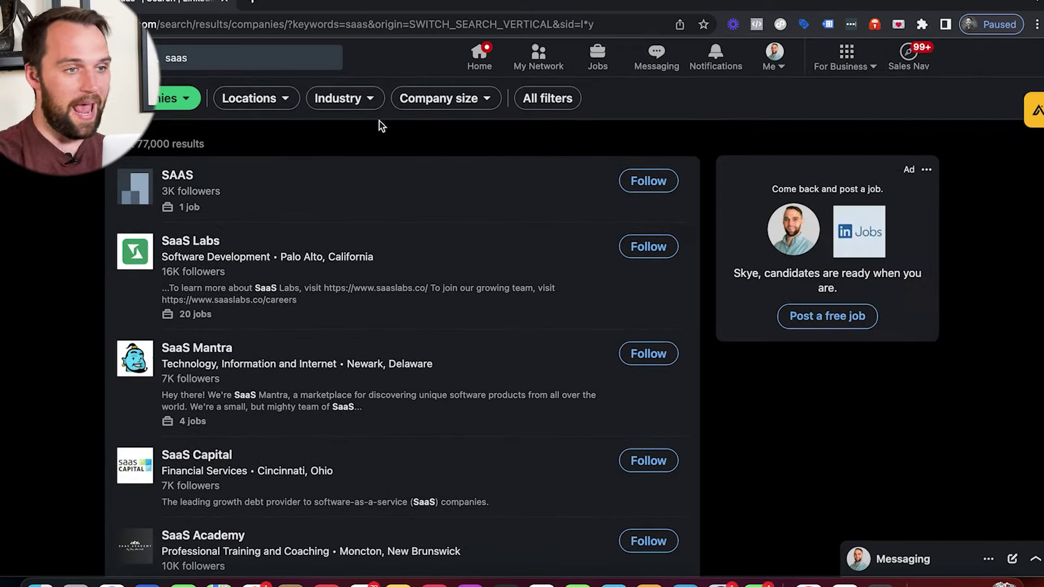
click(202, 58)
text(NOT )
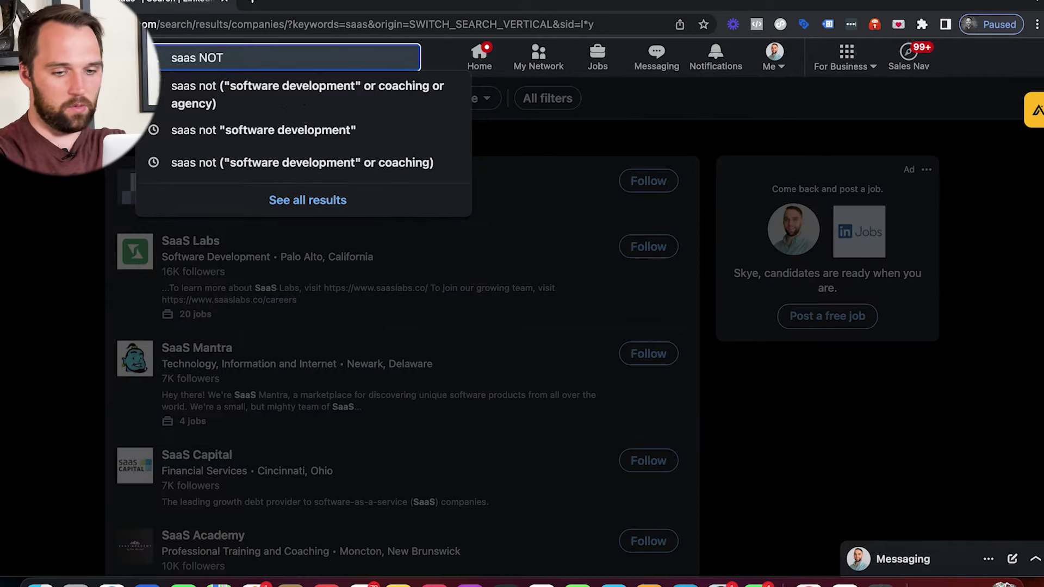
text("software devel)
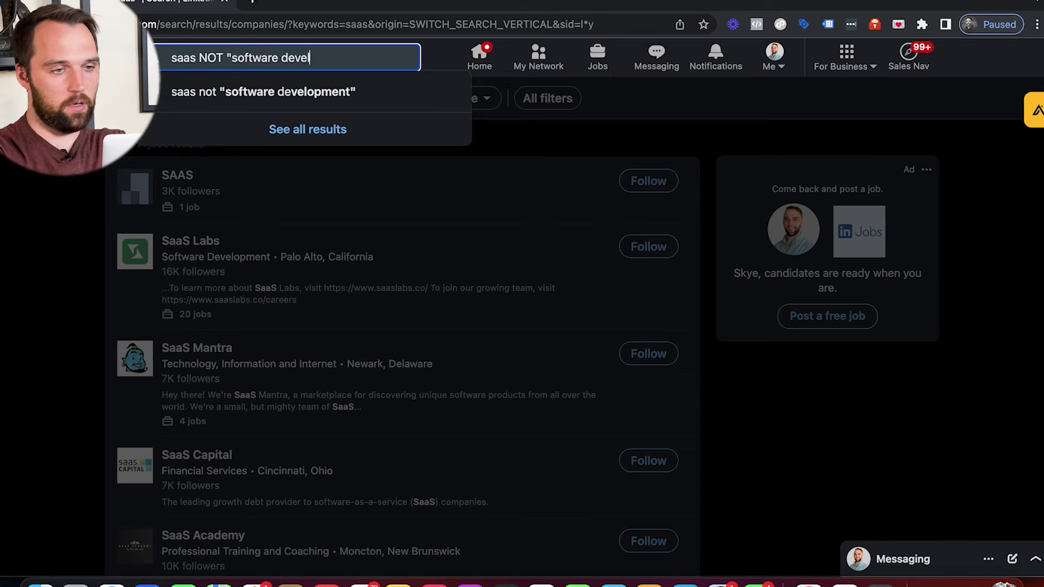
text(opment")
key(Return)
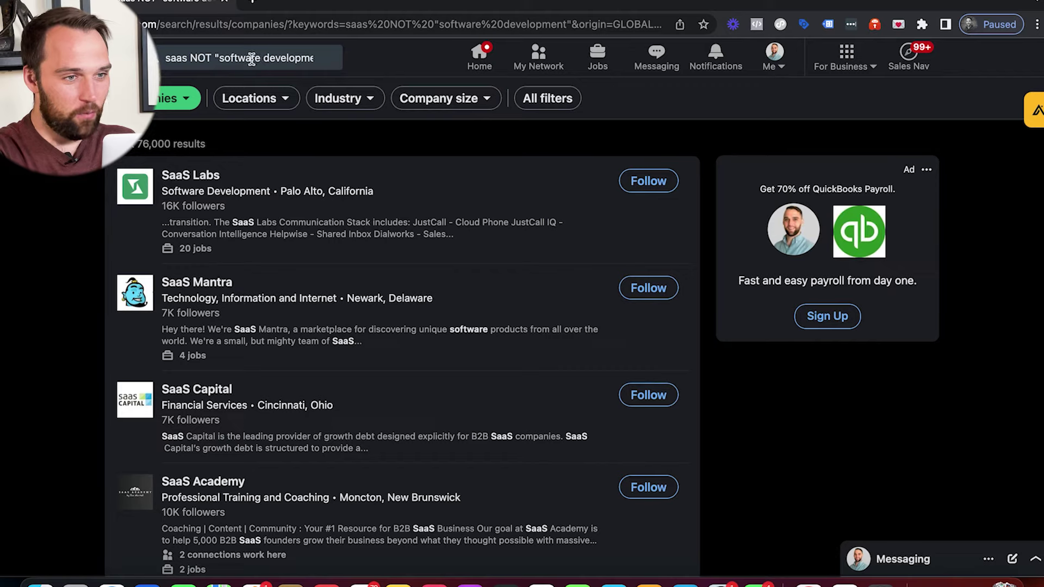
click(226, 58)
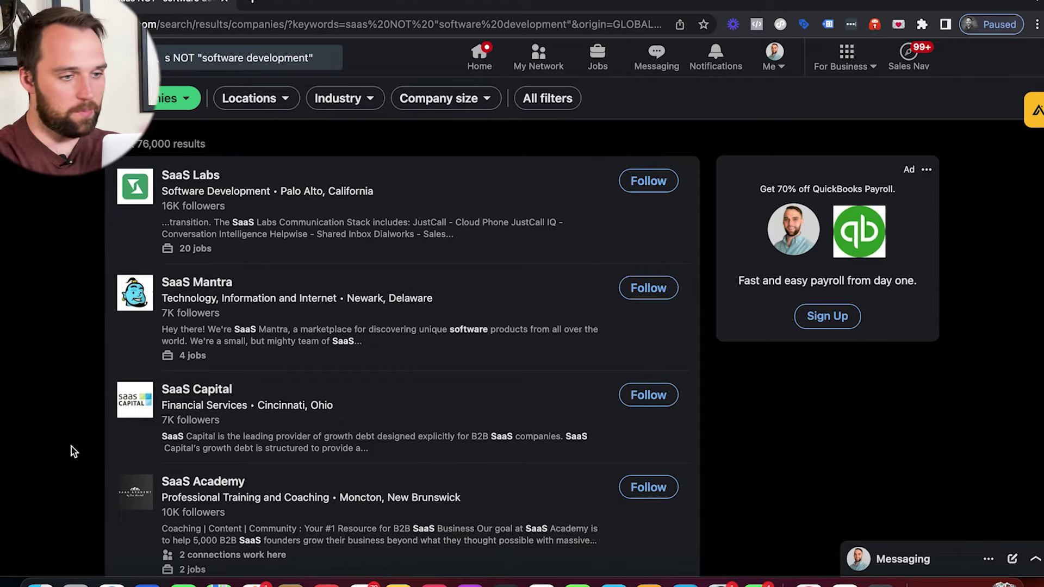
View SaaS Academy's company page in a new tab, then return to the results
right_click(213, 482)
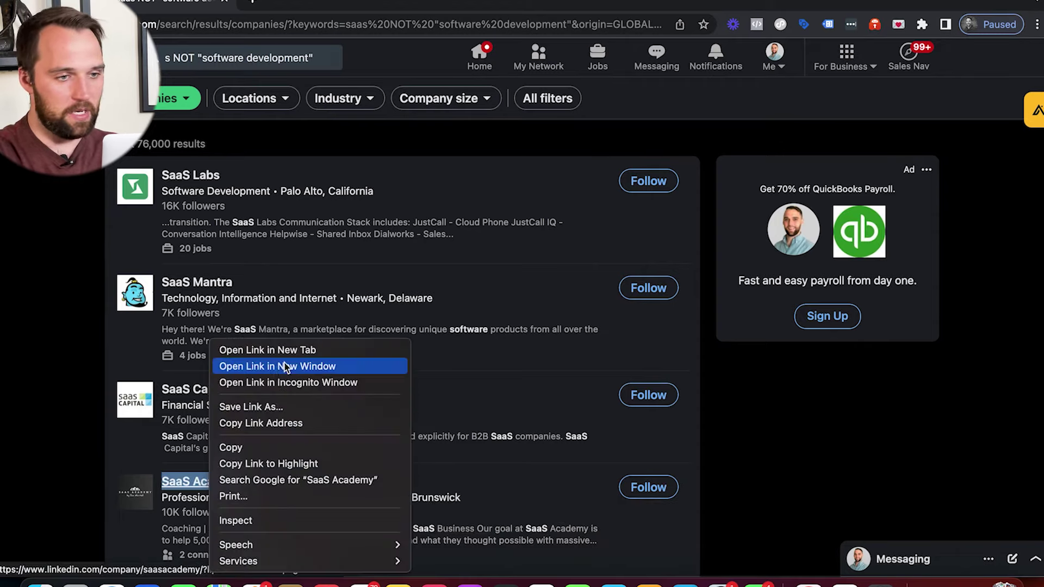
click(293, 351)
click(288, 5)
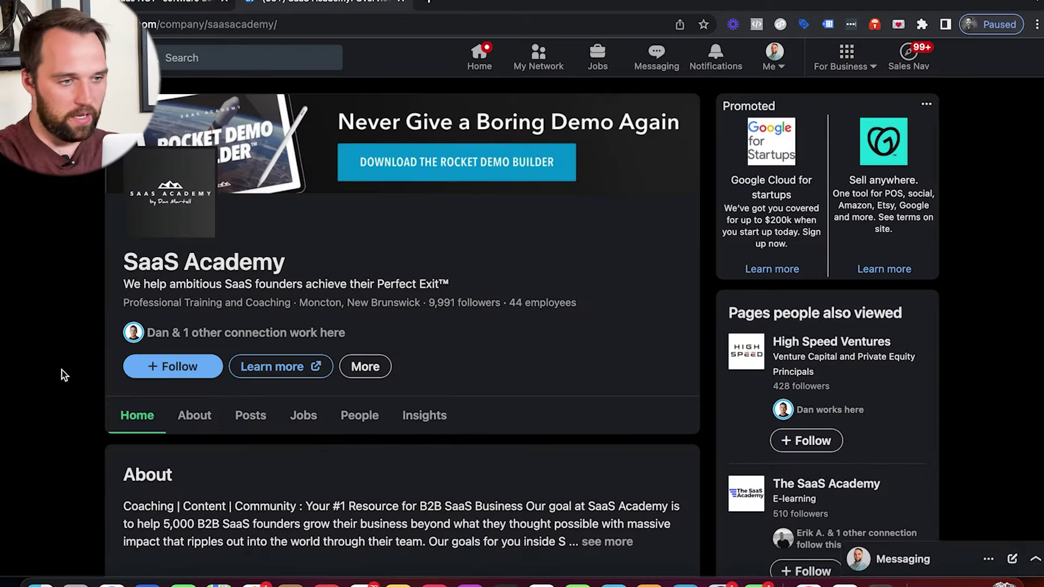
scroll(62, 375, down, 3)
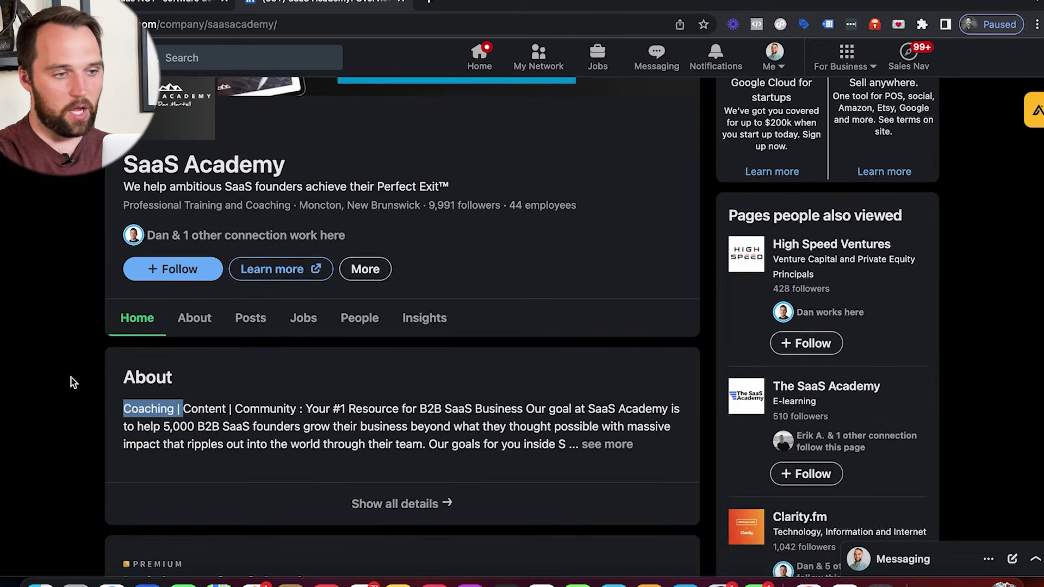
scroll(238, 238, up, 3)
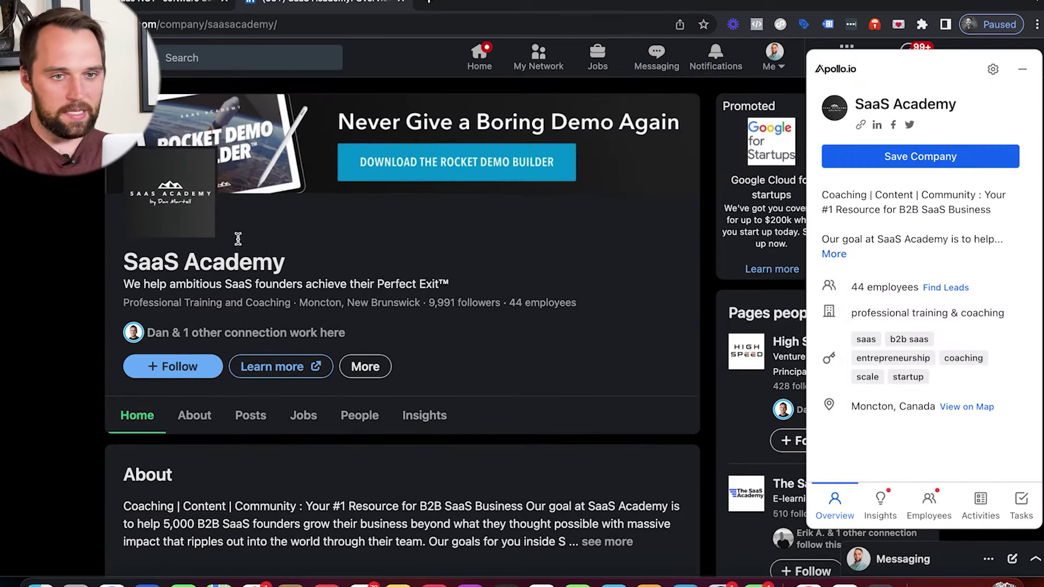
click(1020, 72)
key(super+bracketleft)
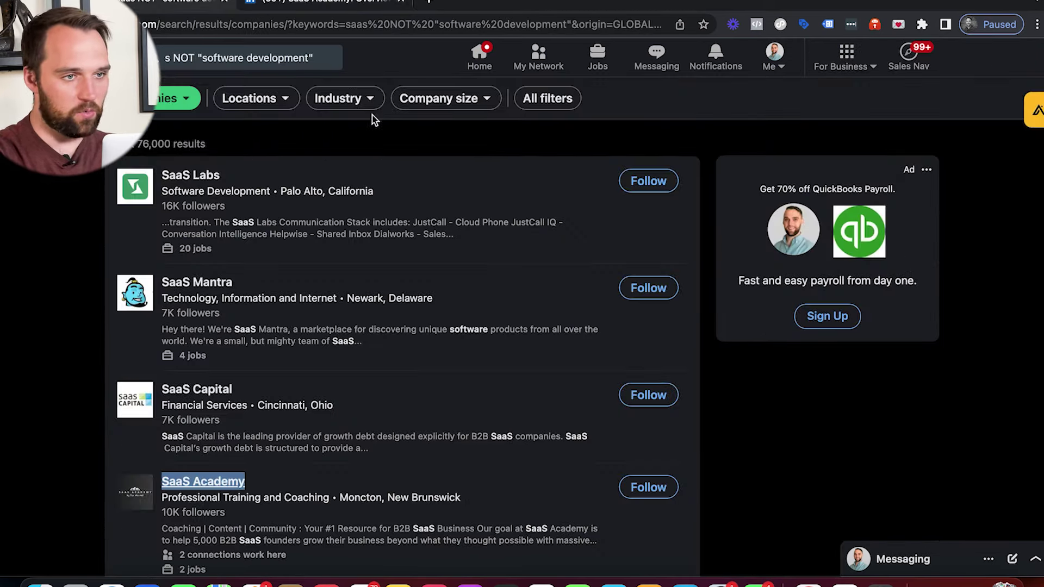
click(199, 59)
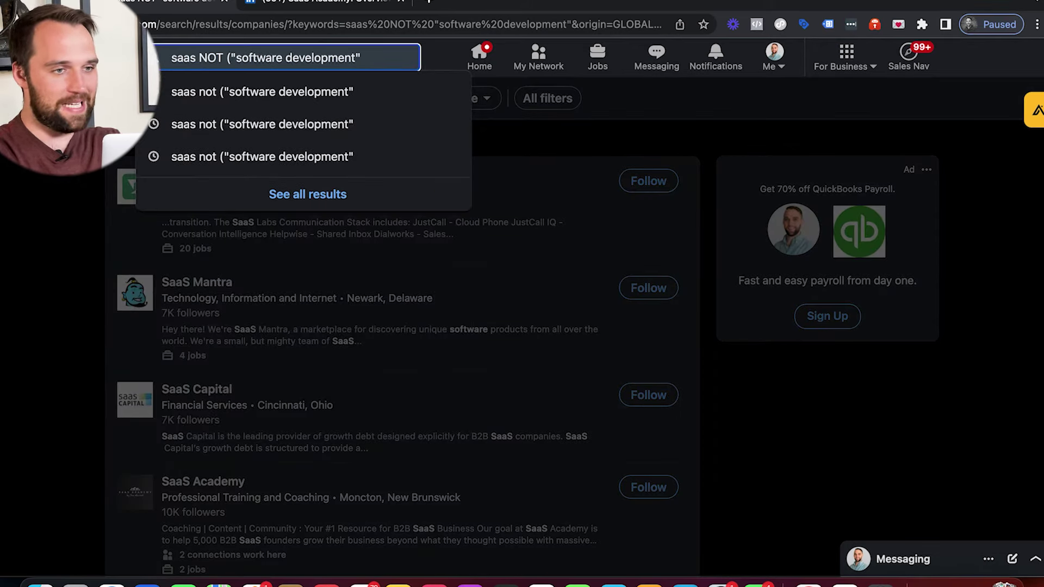
Extend the exclusion to ("software development" OR coaching OR agency) and rerun the company search
text(OR coaching)
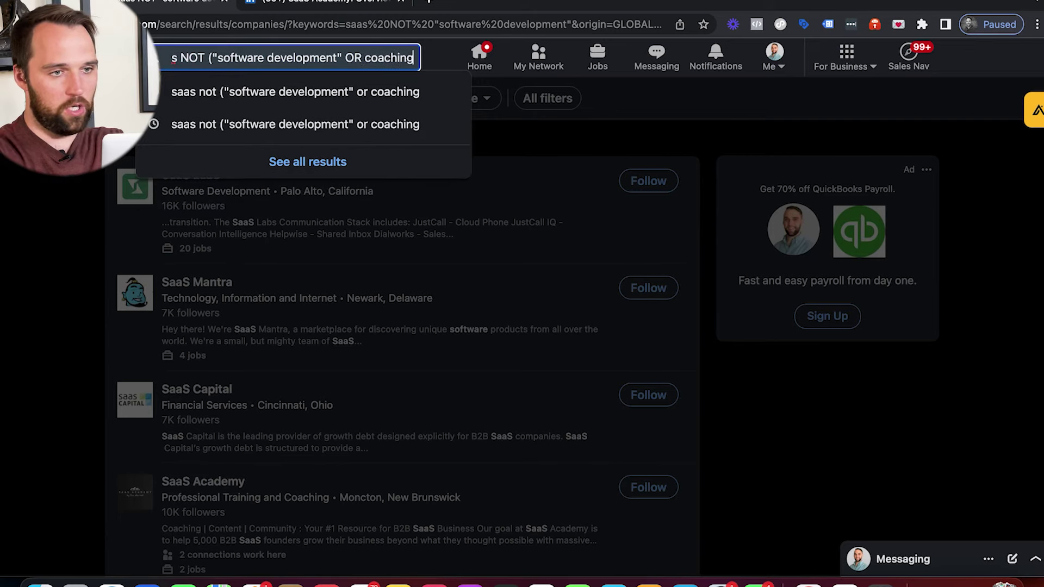
text( OR agencuy)
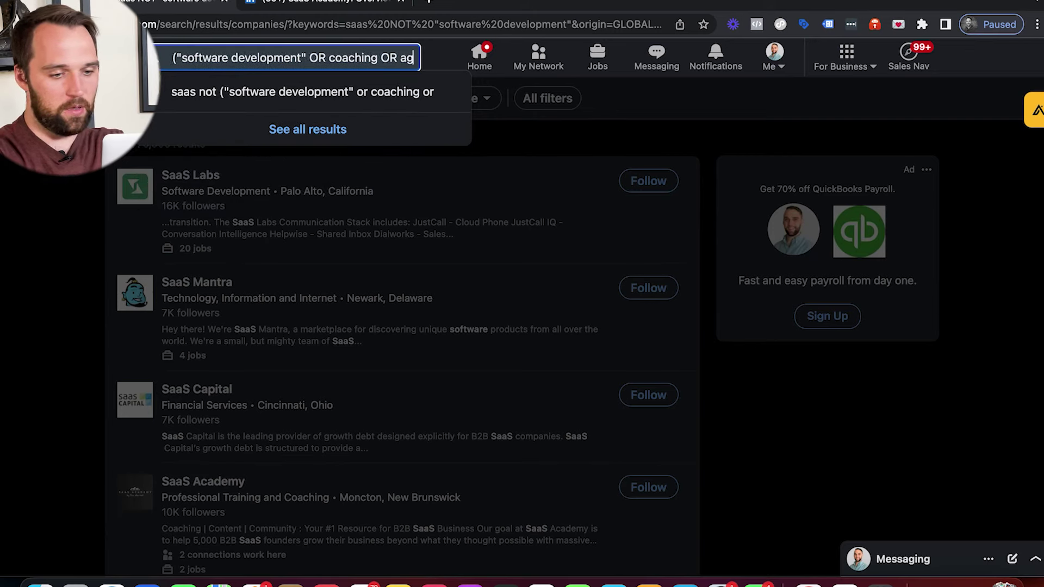
key(BackSpace)
key(BackSpace)
text(y))
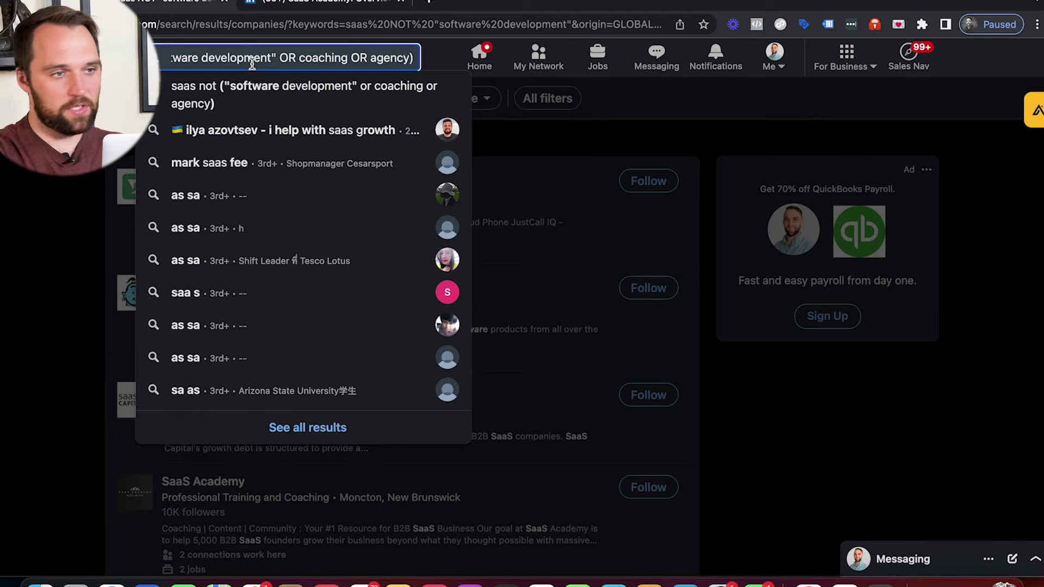
key(alt+Left)
key(alt+Left)
key(alt+Left)
key(alt+Left)
key(alt+Left)
key(alt+Left)
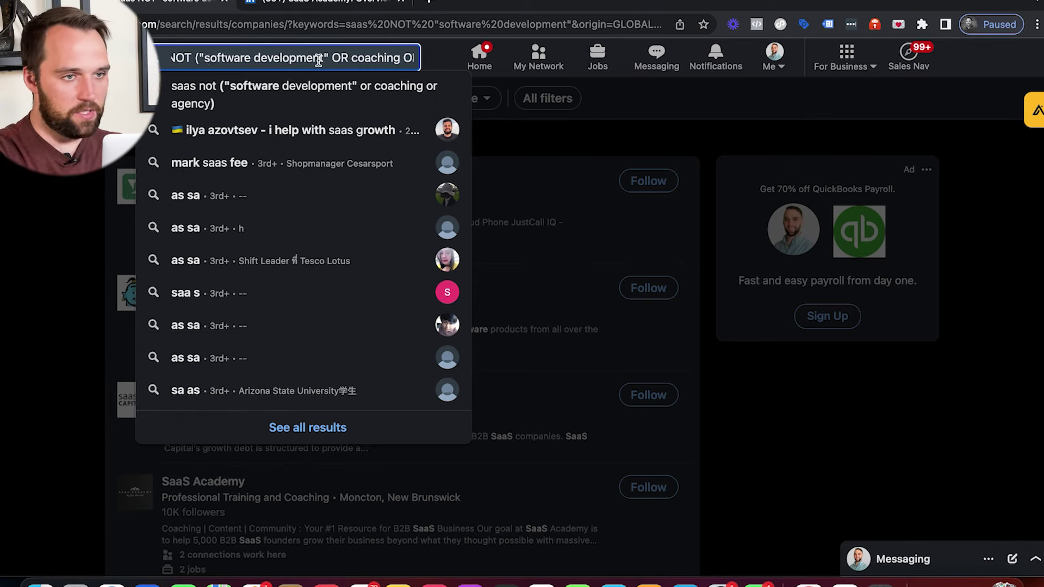
key(alt+Right)
key(alt+Right)
key(alt+Right)
key(alt+Right)
key(alt+Right)
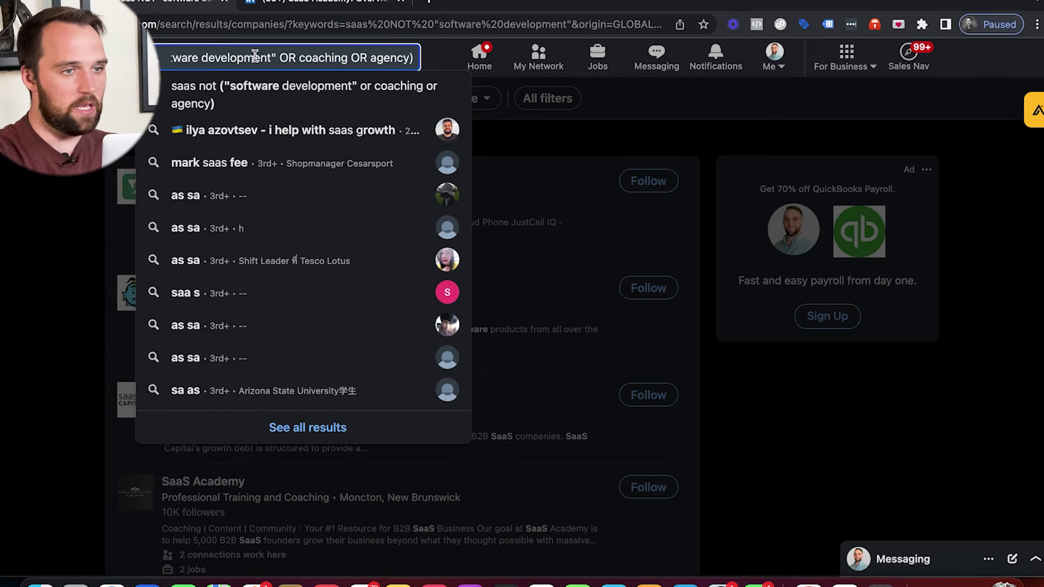
key(alt+Left)
key(alt+Left)
key(alt+Left)
key(alt+Left)
key(alt+Left)
key(alt+Left)
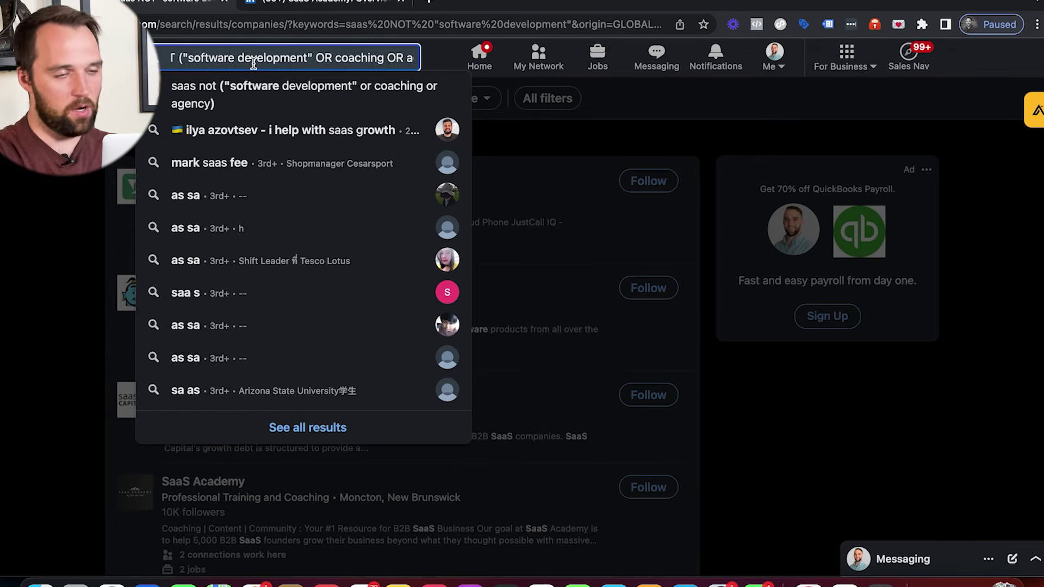
key(Return)
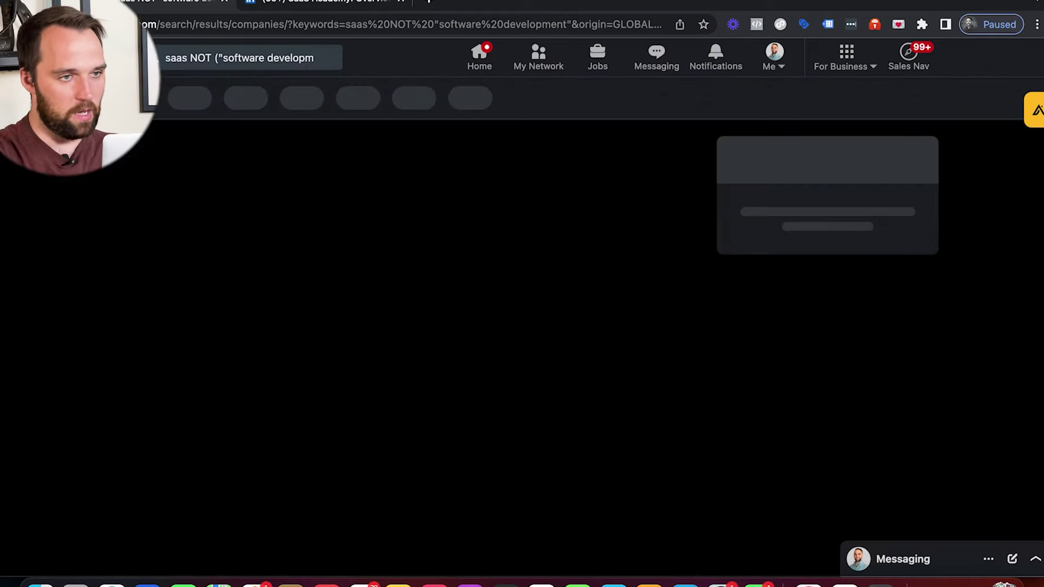
scroll(69, 222, down, 8)
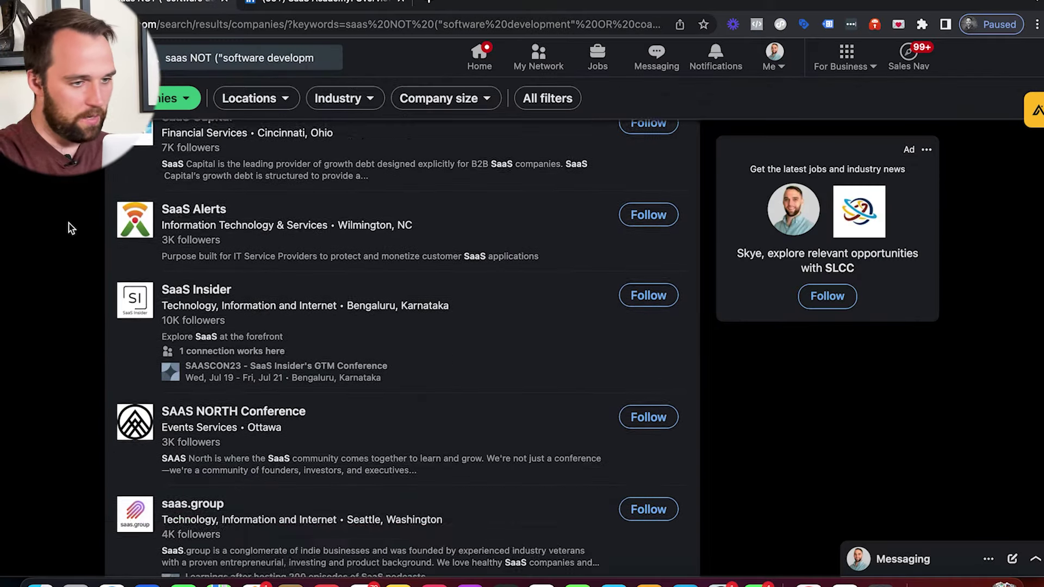
scroll(68, 223, up, 10)
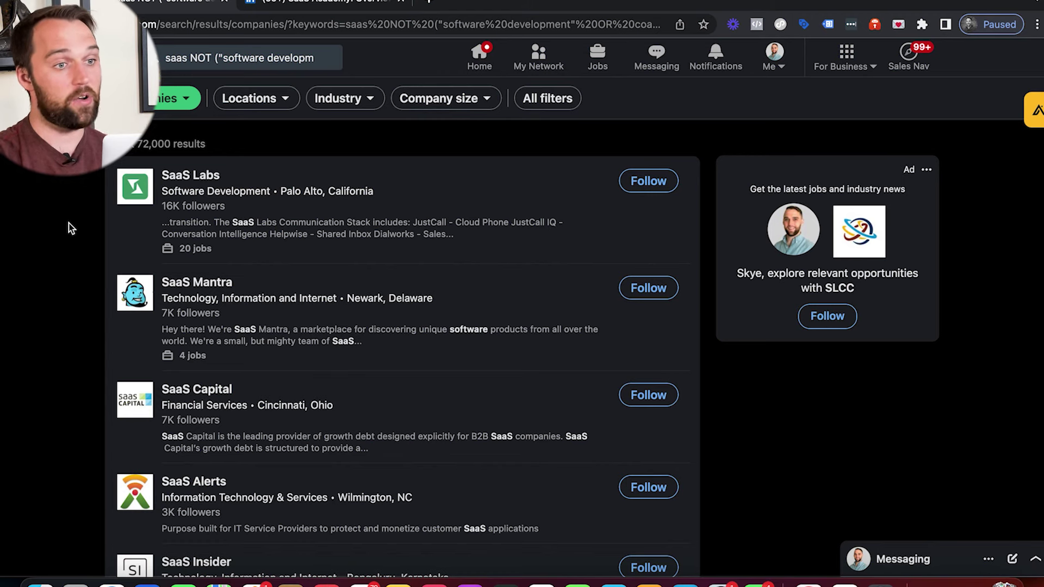
click(215, 57)
key(Right)
key(Right)
key(Right)
key(Right)
key(Right)
key(Right)
key(Right)
key(Right)
key(Right)
key(Right)
key(Right)
key(Right)
key(Right)
key(Right)
key(Right)
key(Right)
key(Right)
key(Right)
key(Right)
key(Right)
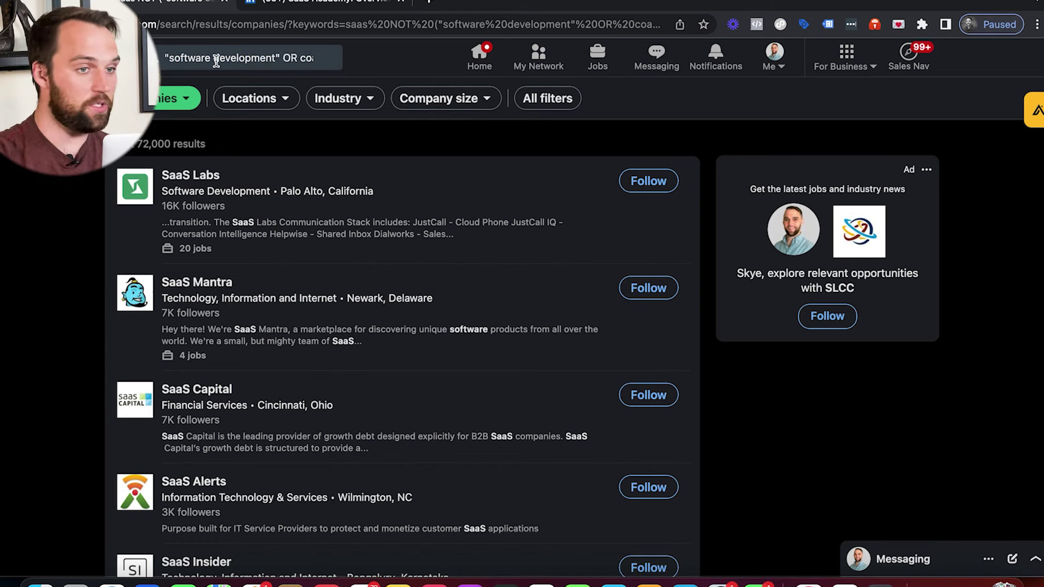